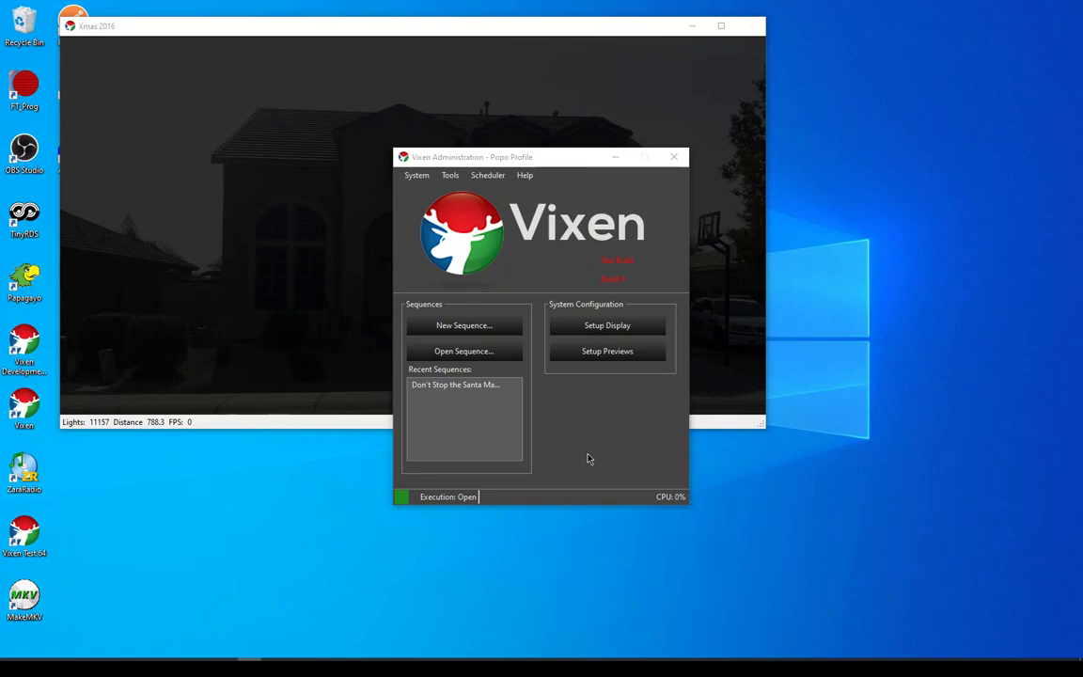
- Open the Don't Stop the Santa Man sequence and play it briefly in the house preview
double_click(491, 385)
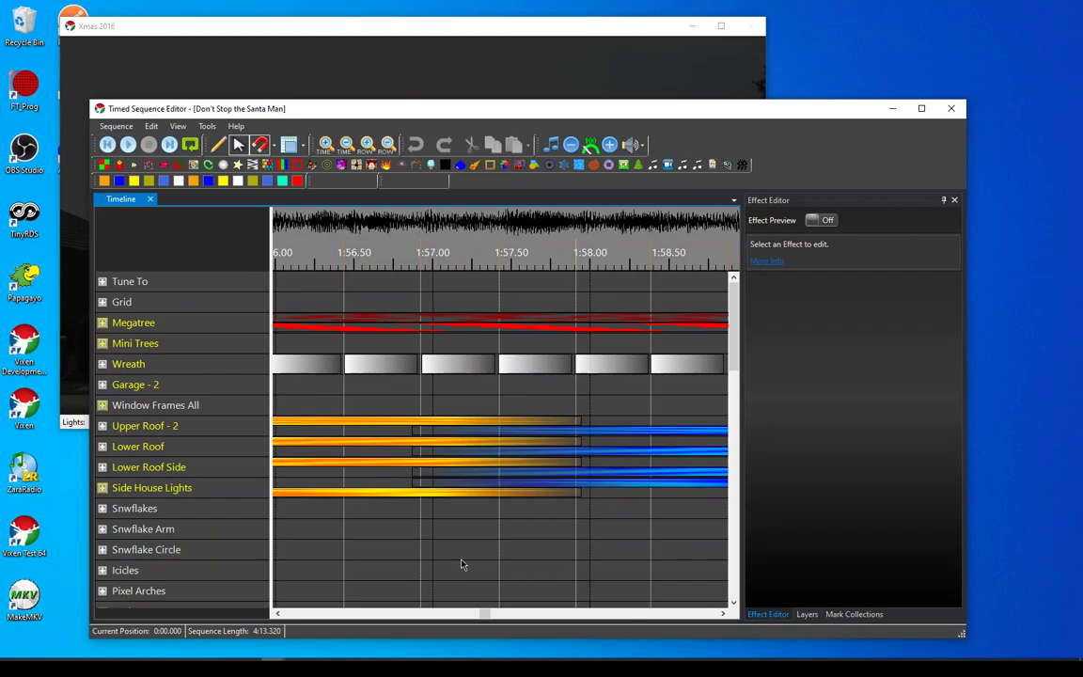
key(space)
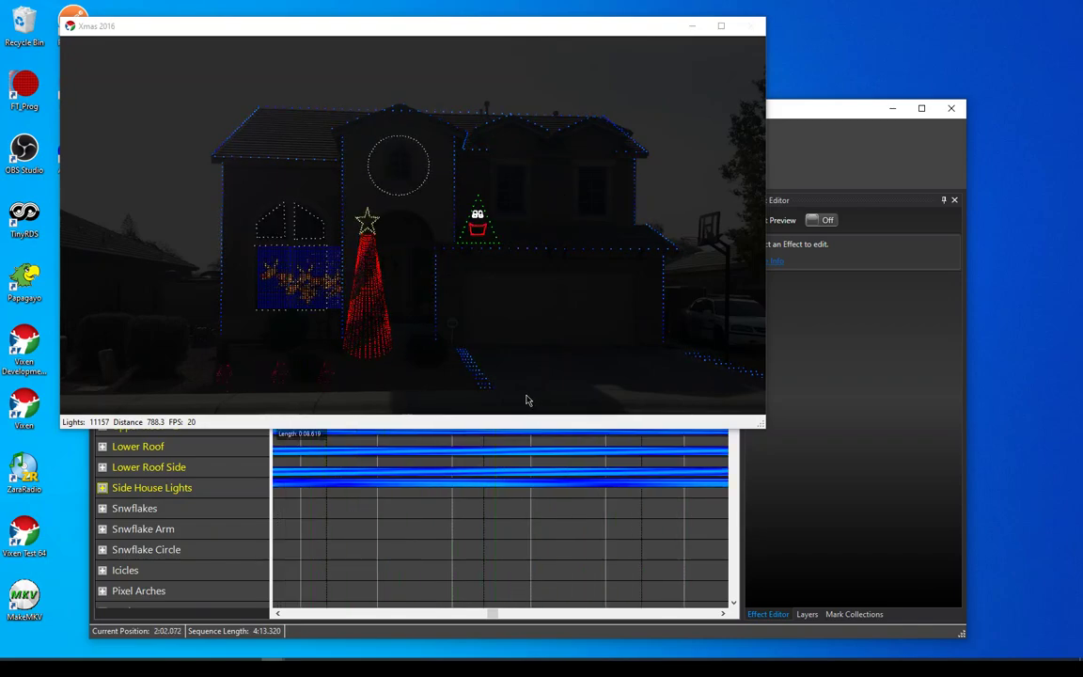
key(space)
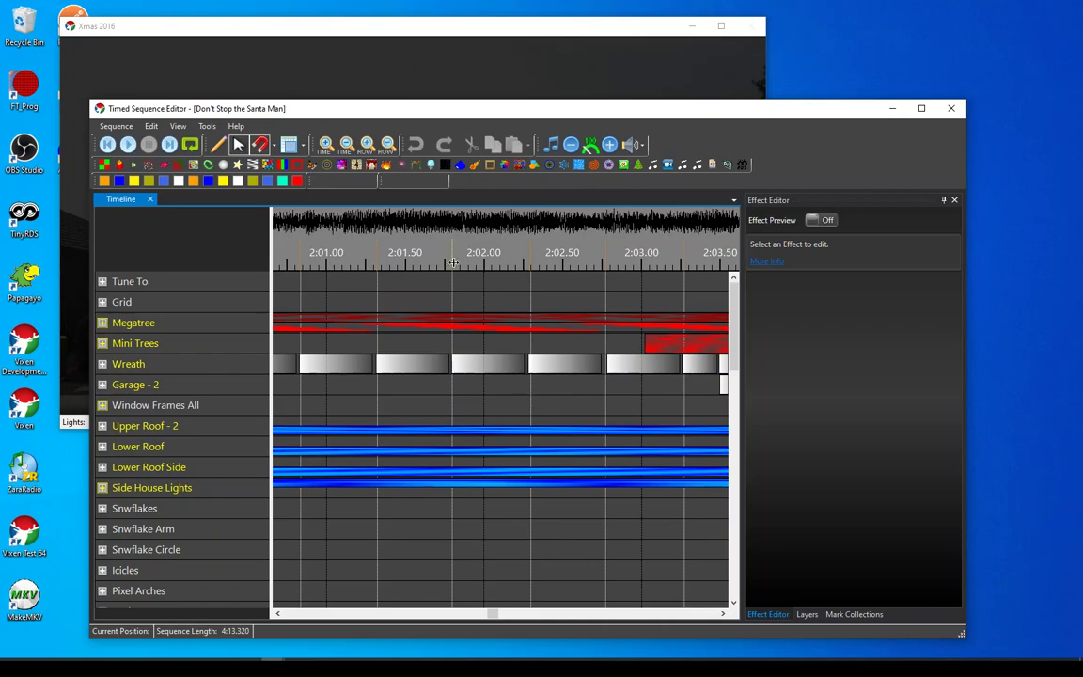
- Close the sequence editor and start Tools > Export Sequence Package
click(952, 113)
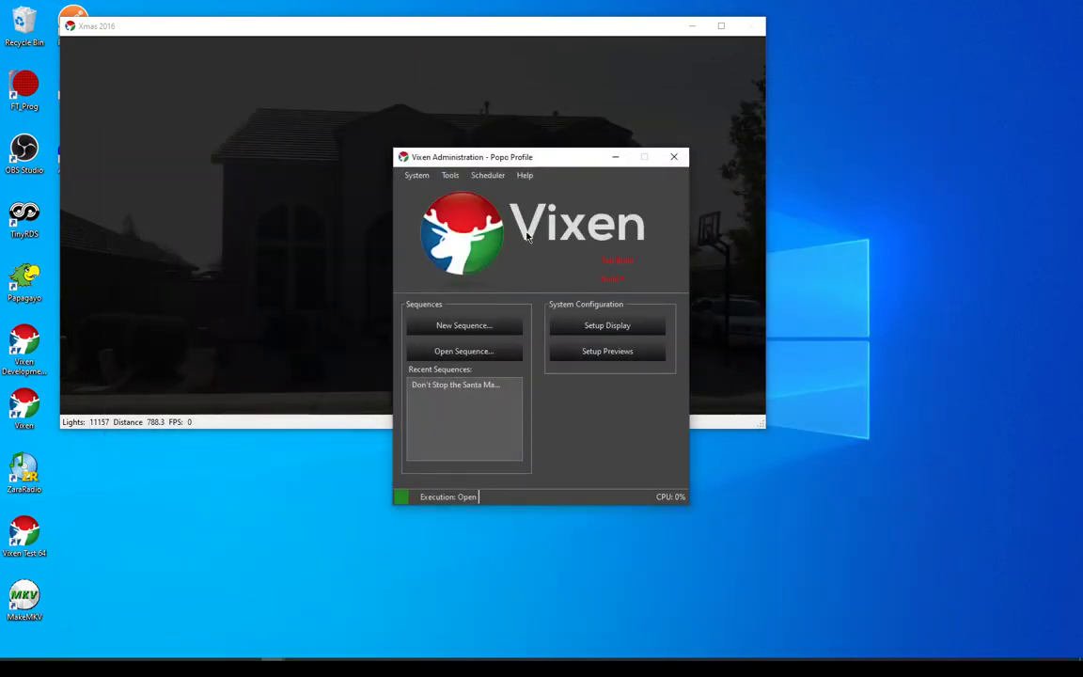
click(451, 176)
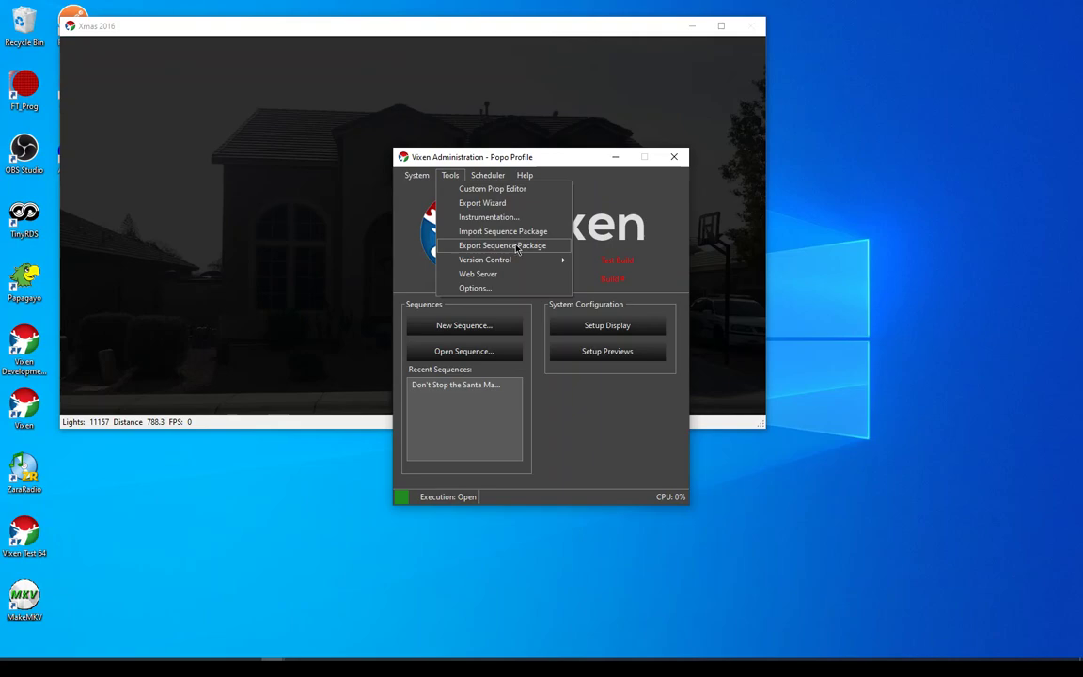
click(517, 246)
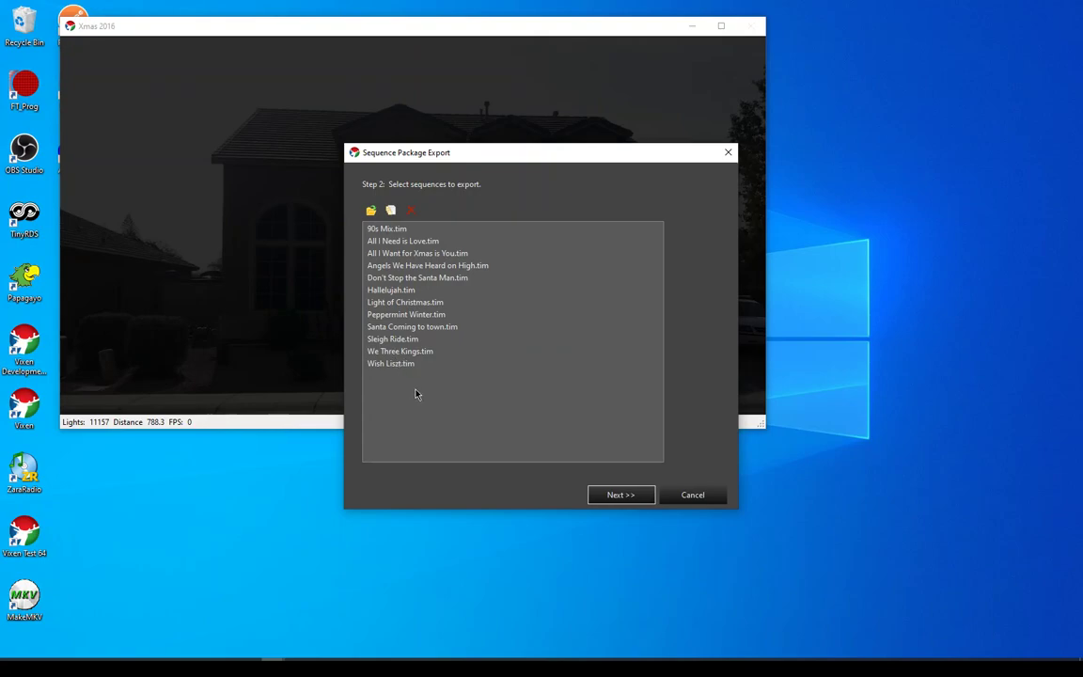
- Clear every sequence from the export list
drag(417, 384, 407, 225)
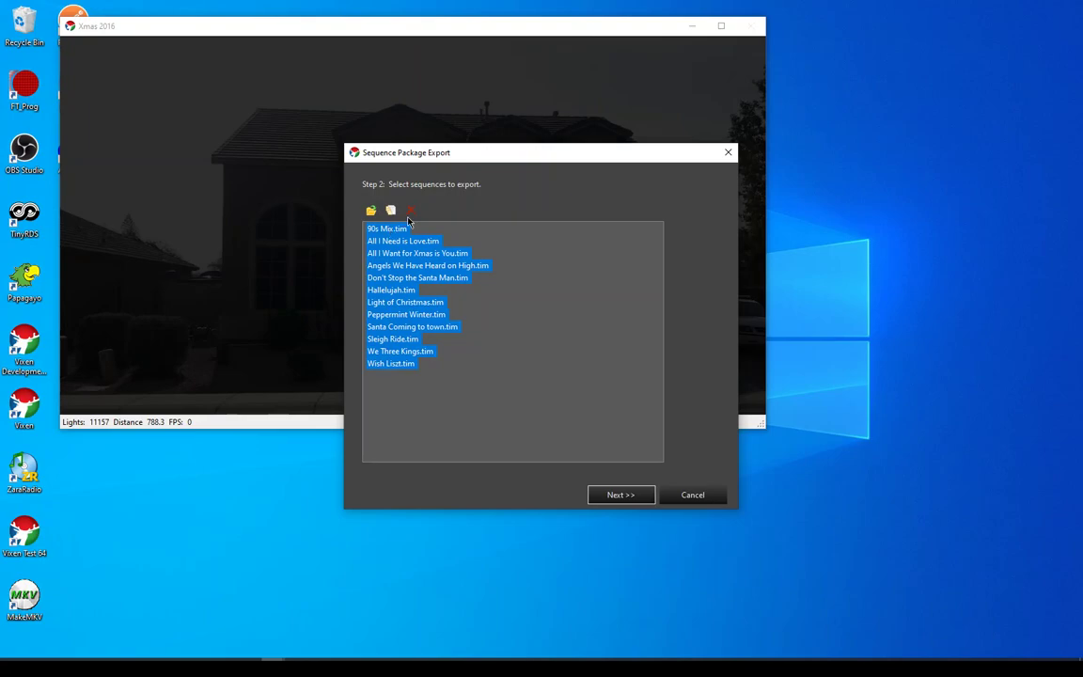
click(411, 212)
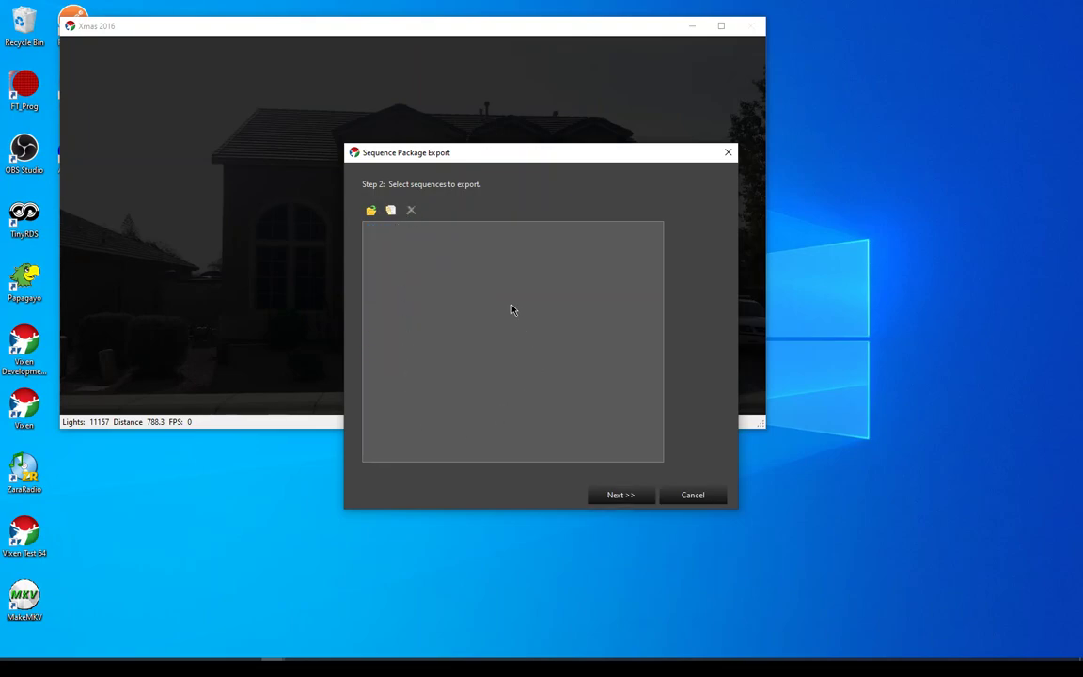
click(392, 213)
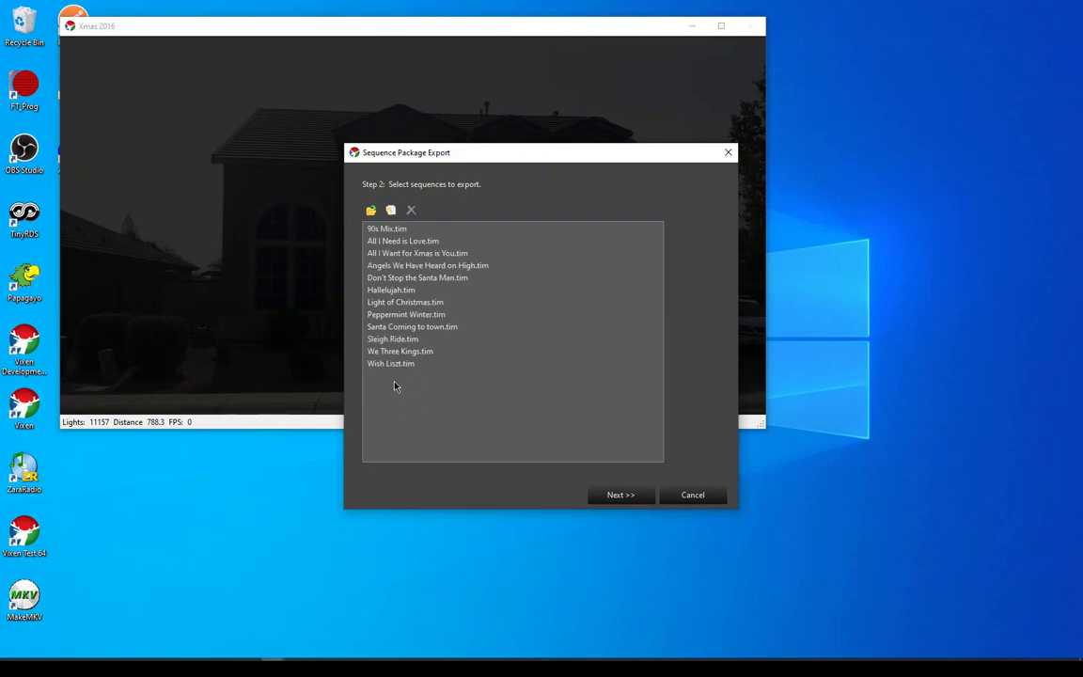
drag(428, 379, 400, 240)
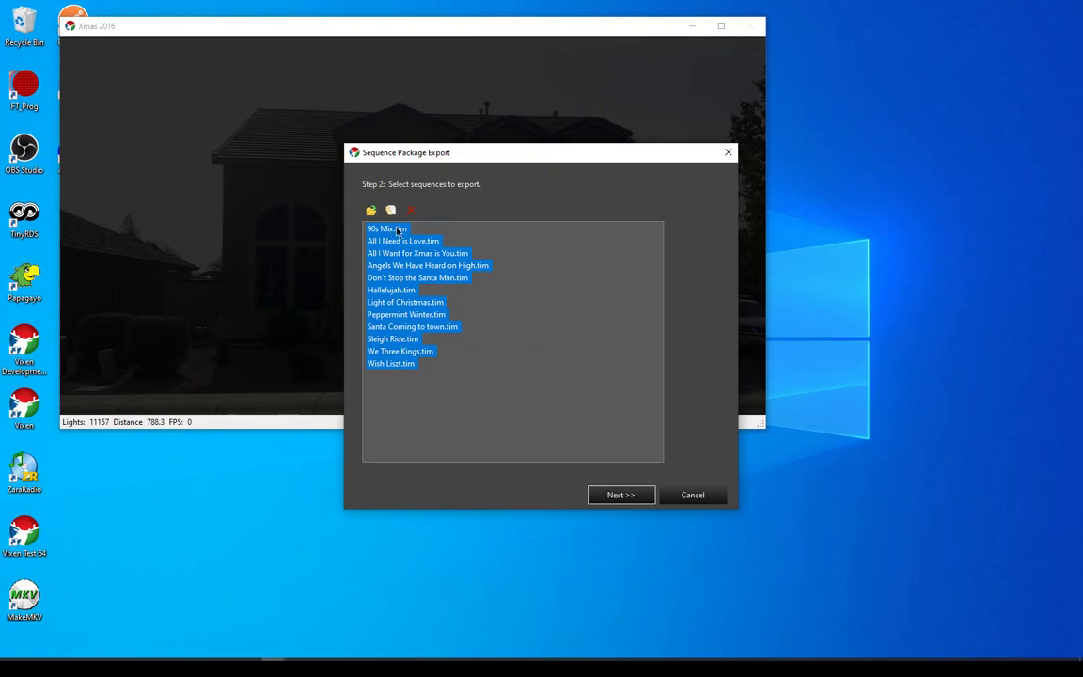
click(409, 212)
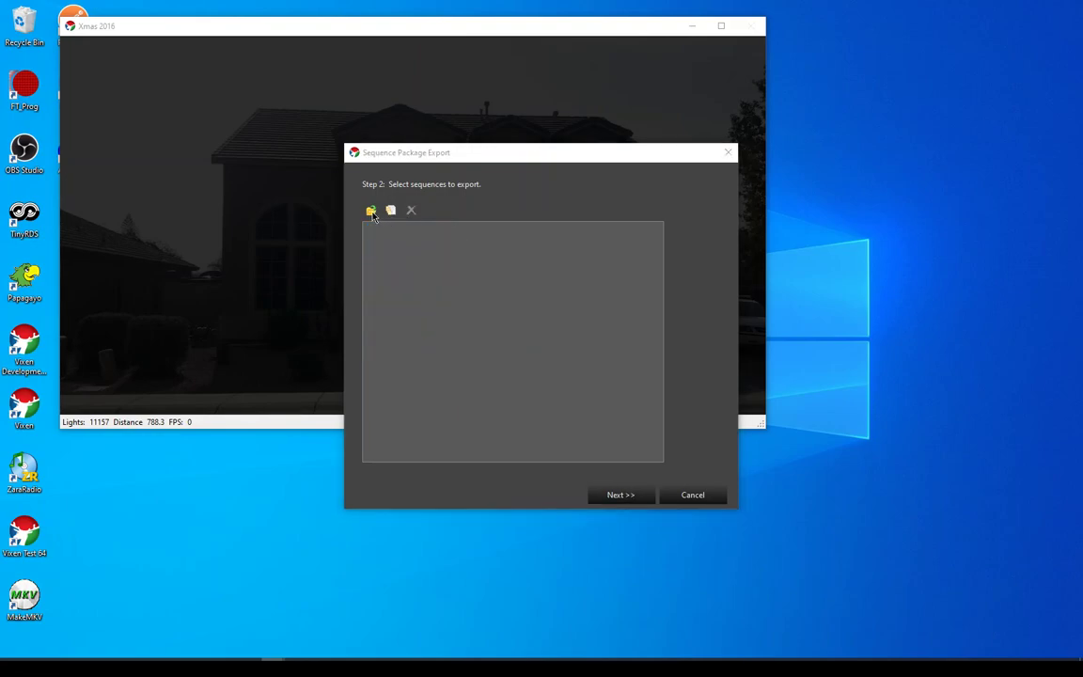
- Add only Don't Stop the Santa Man.tim and Wish Liszt.tim, then continue to output settings
click(372, 214)
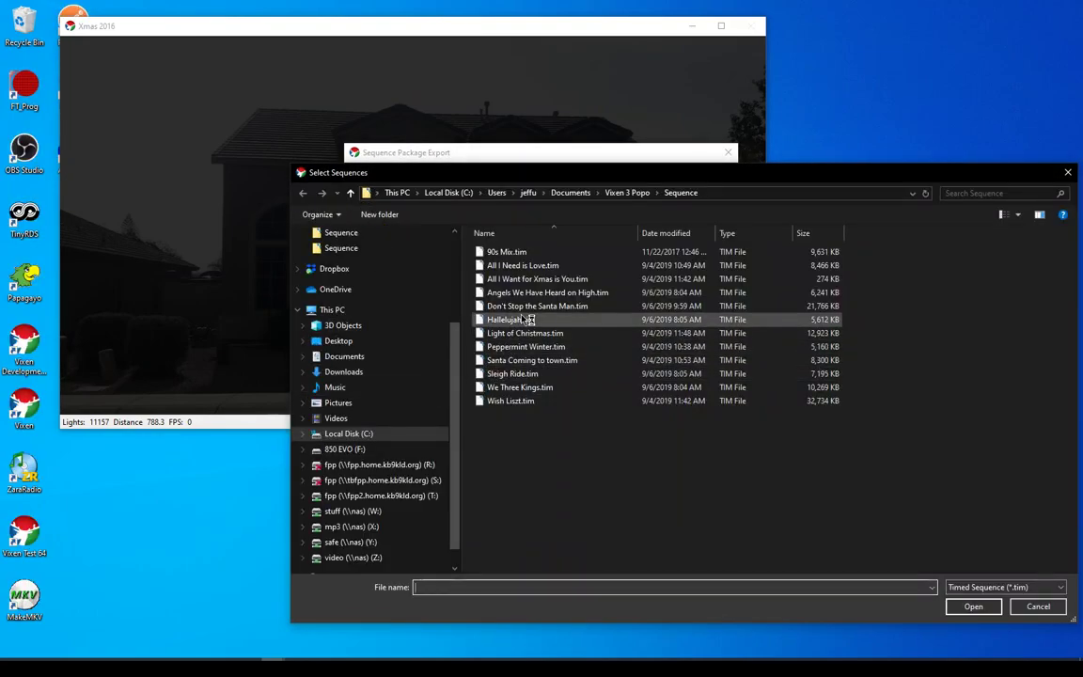
click(541, 312)
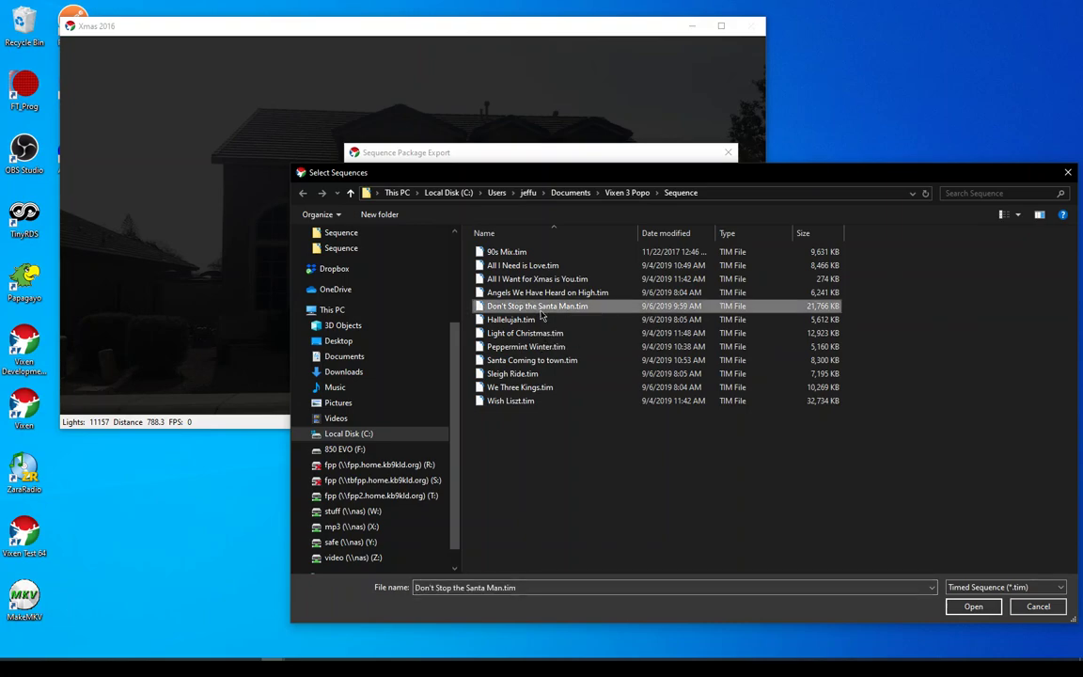
ctrl+click(527, 402)
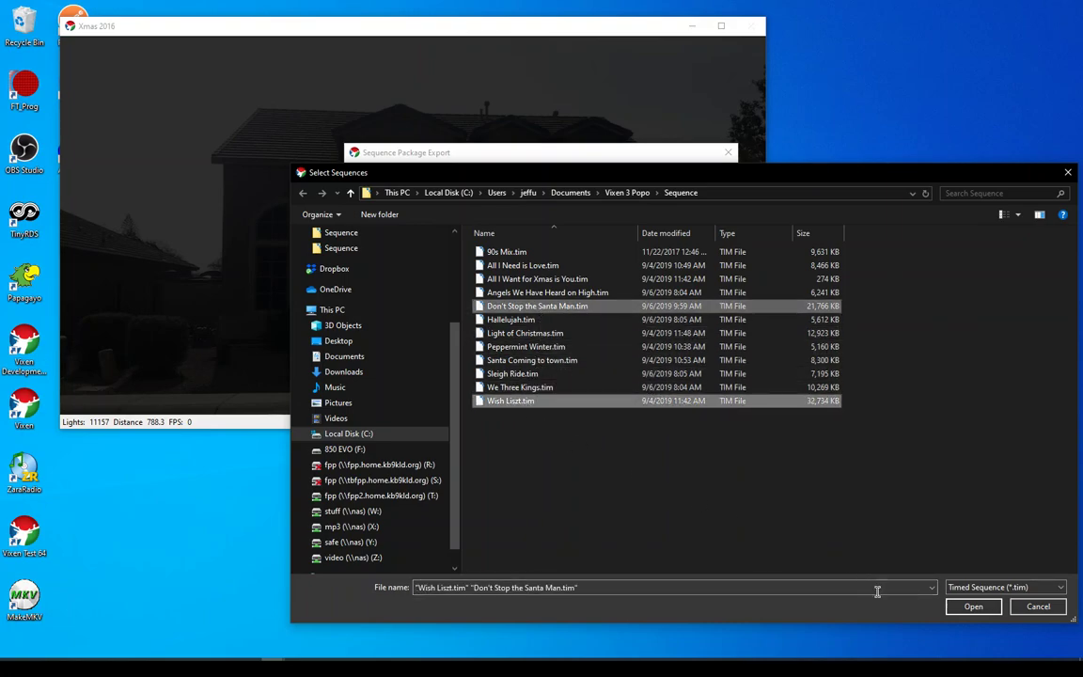
click(973, 607)
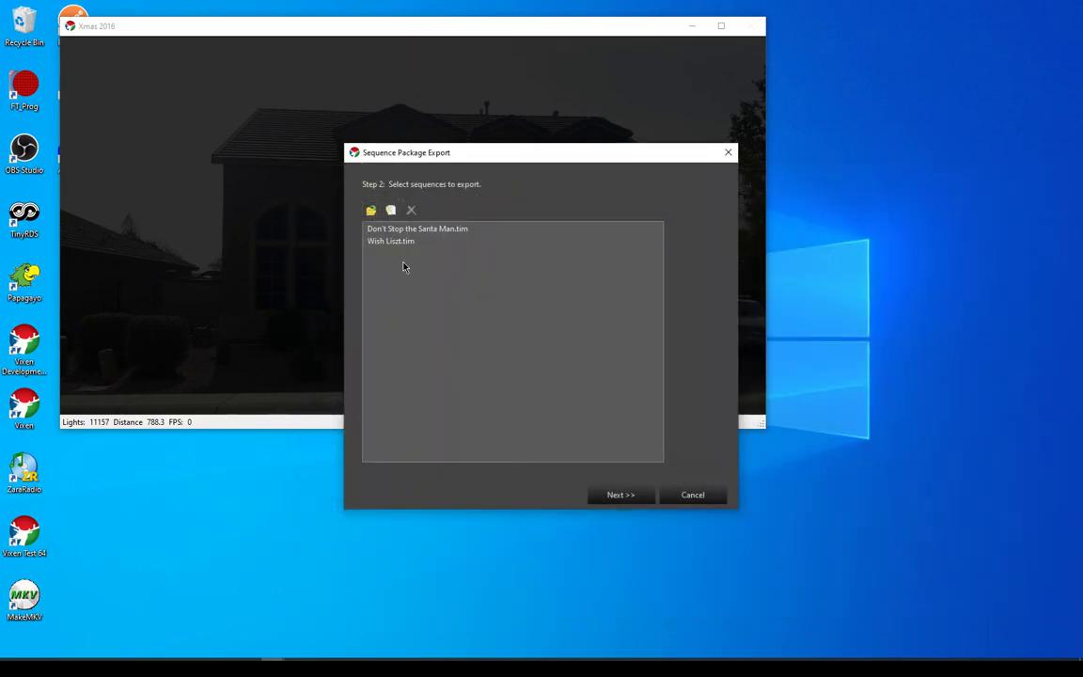
click(601, 498)
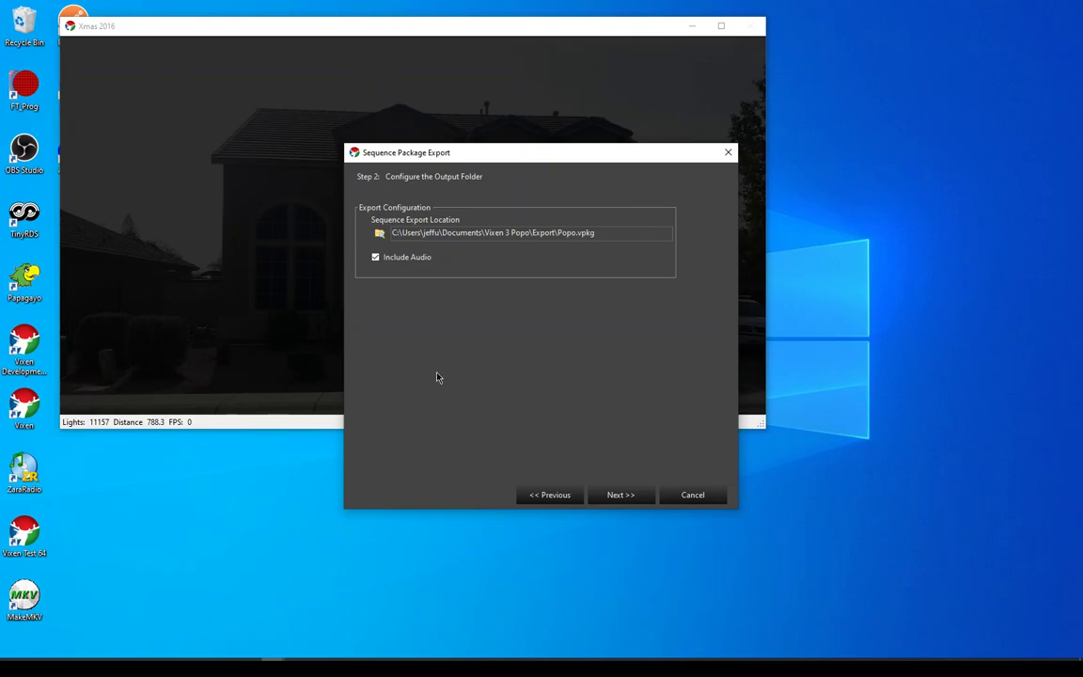
- Run the Popo.vpkg export with audio through the summary and finish the wizard
click(613, 495)
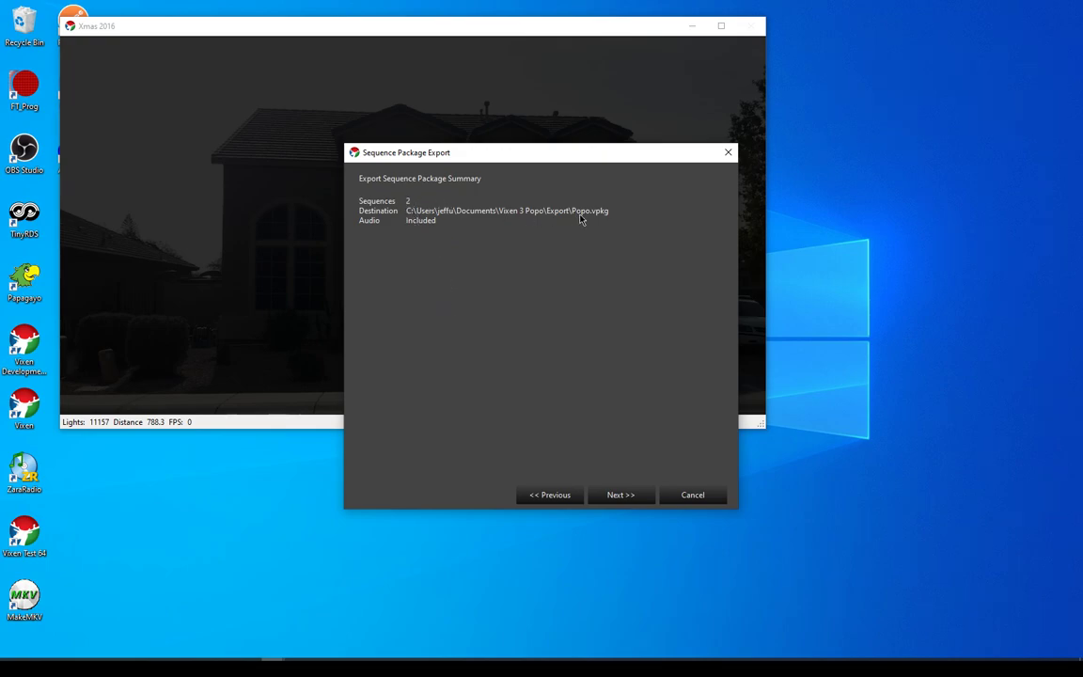
click(620, 495)
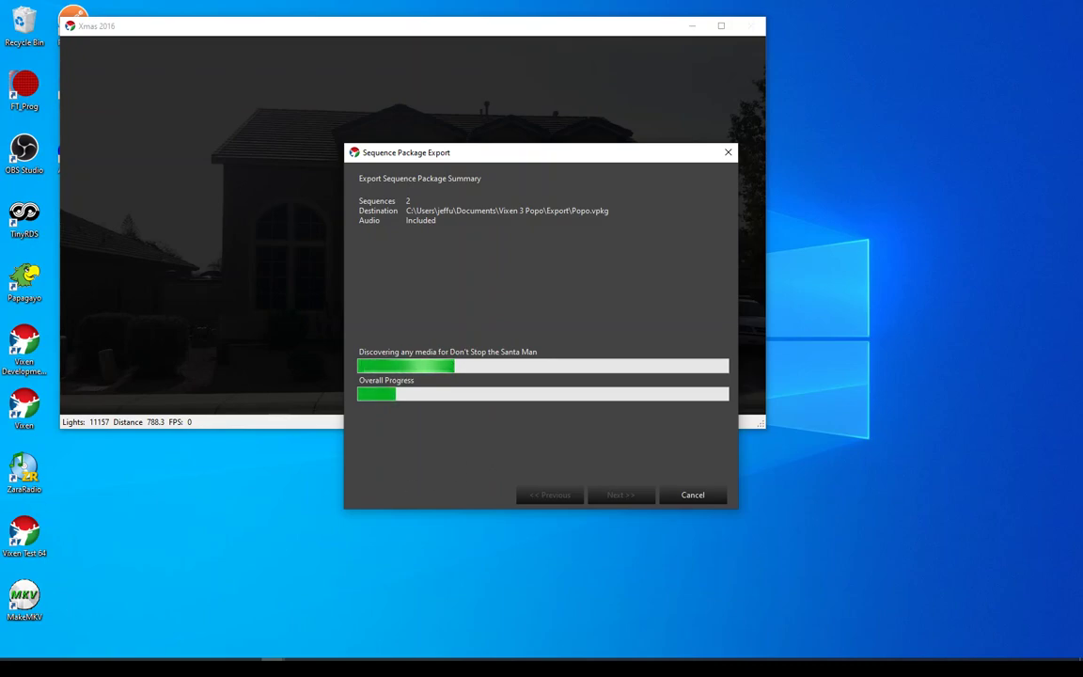
click(106, 668)
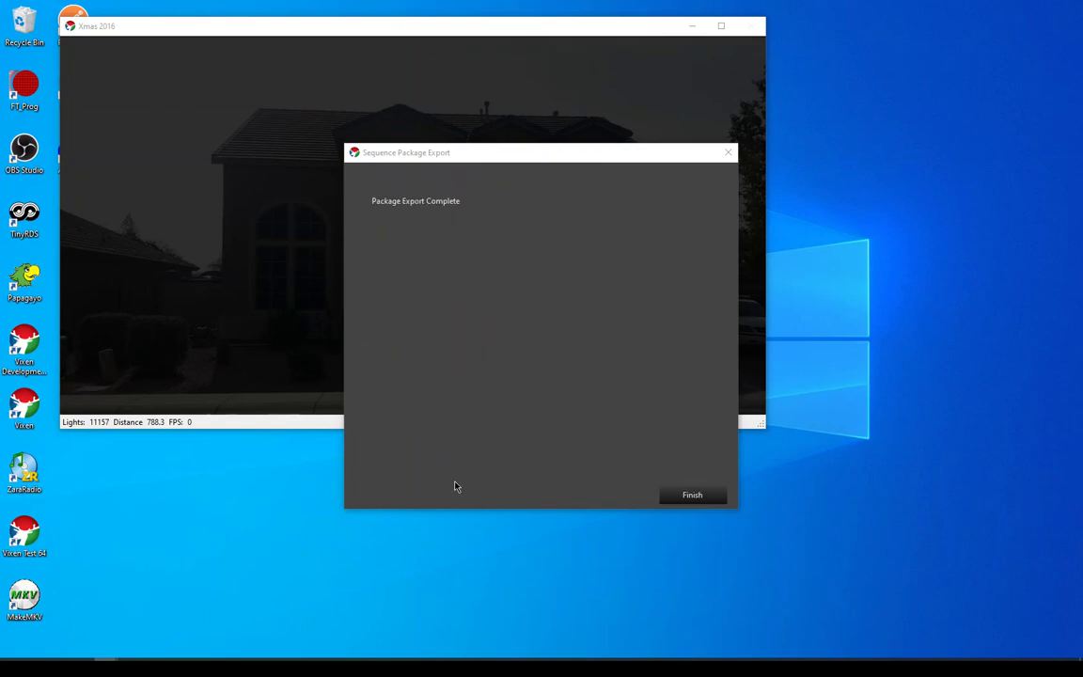
click(693, 495)
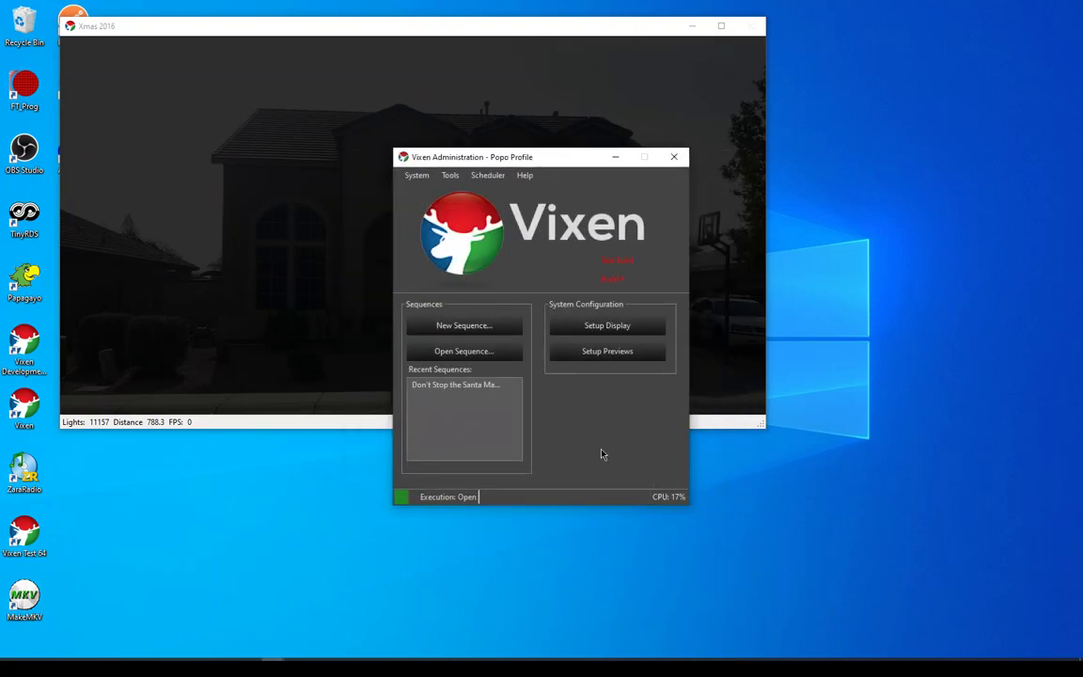
- Close the Popo Profile's Vixen Administration window
click(674, 159)
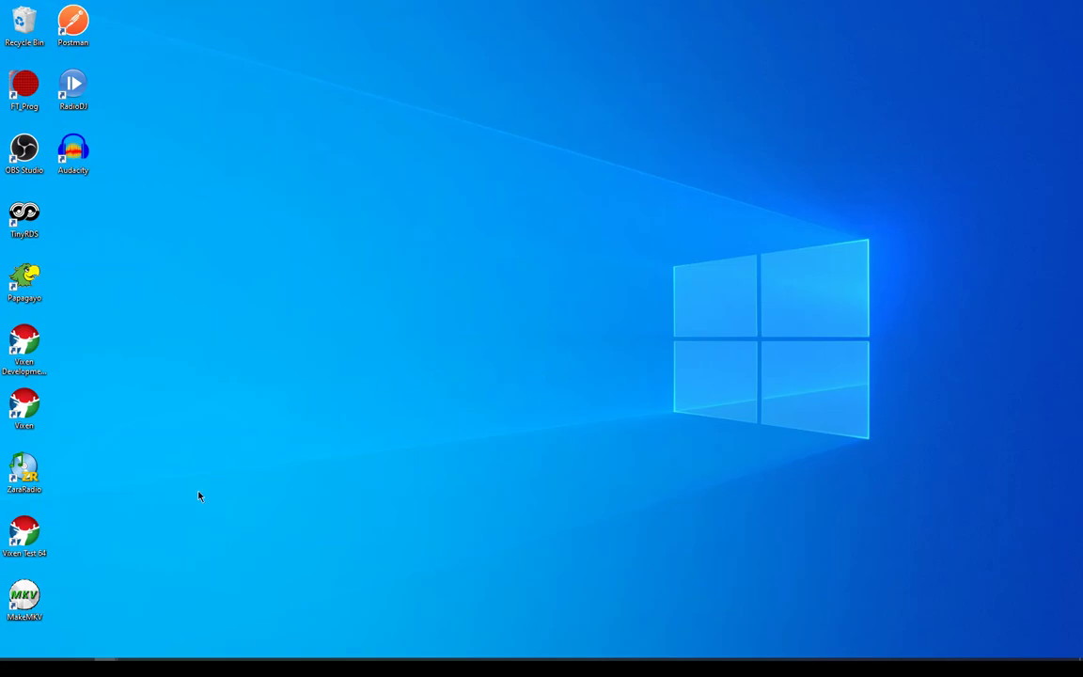
- Launch the Vixen Test 64 build and load the Small Test profile
double_click(29, 543)
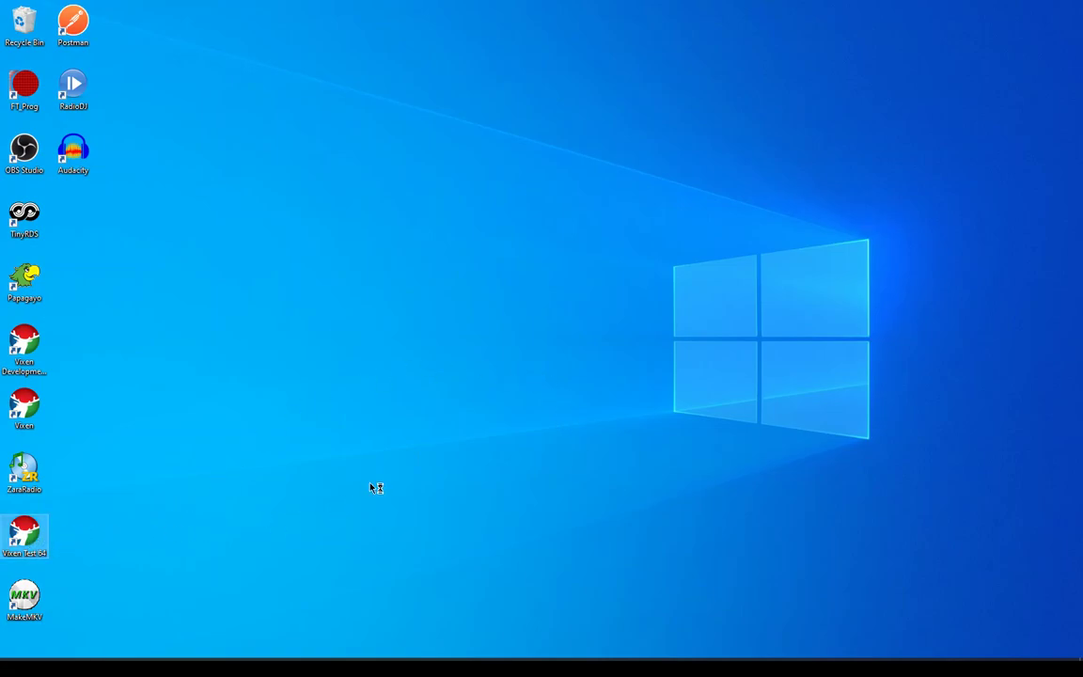
scroll(505, 348, down, 5)
click(499, 313)
click(554, 380)
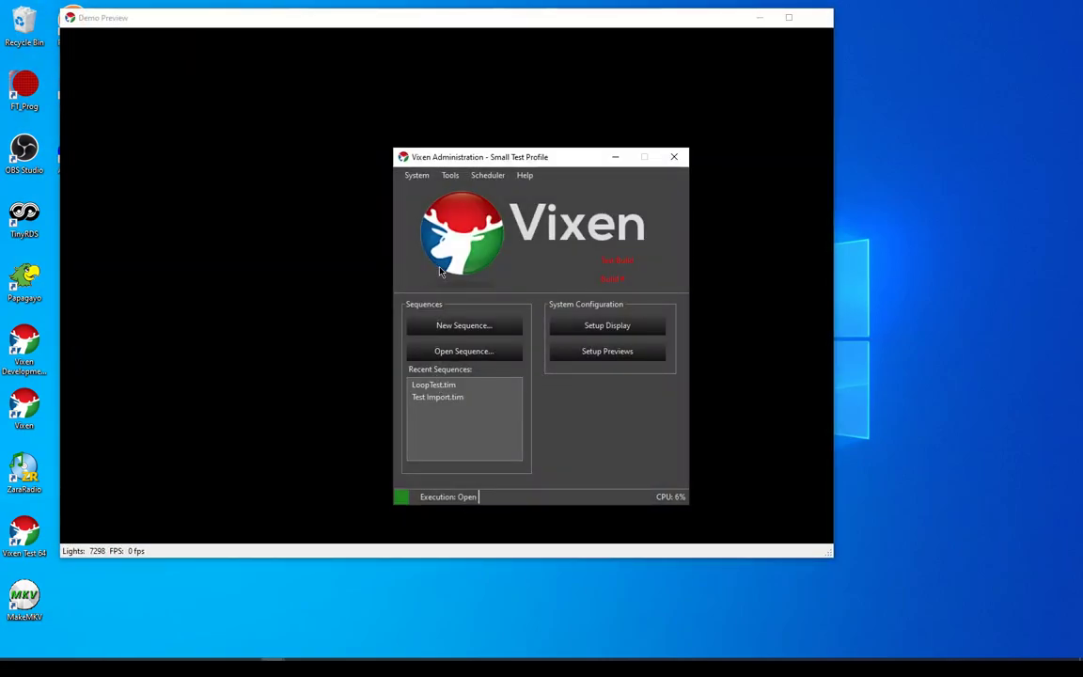
- Inspect the Demo Preview layout in Setup Previews, then close preview setup with OK
click(599, 361)
click(446, 181)
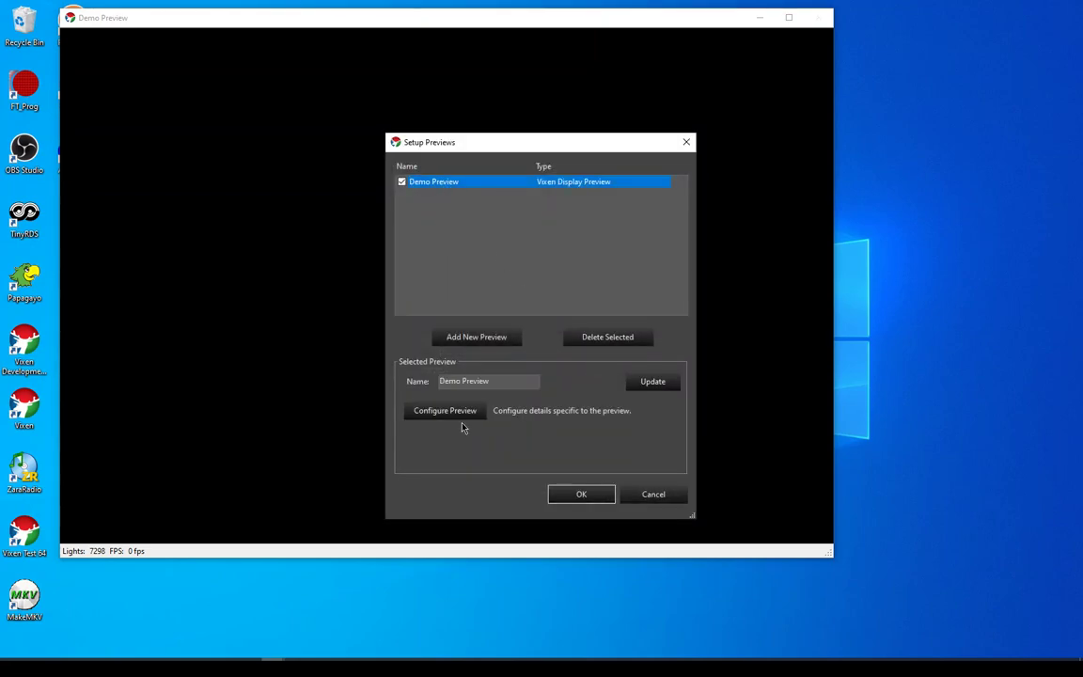
click(464, 414)
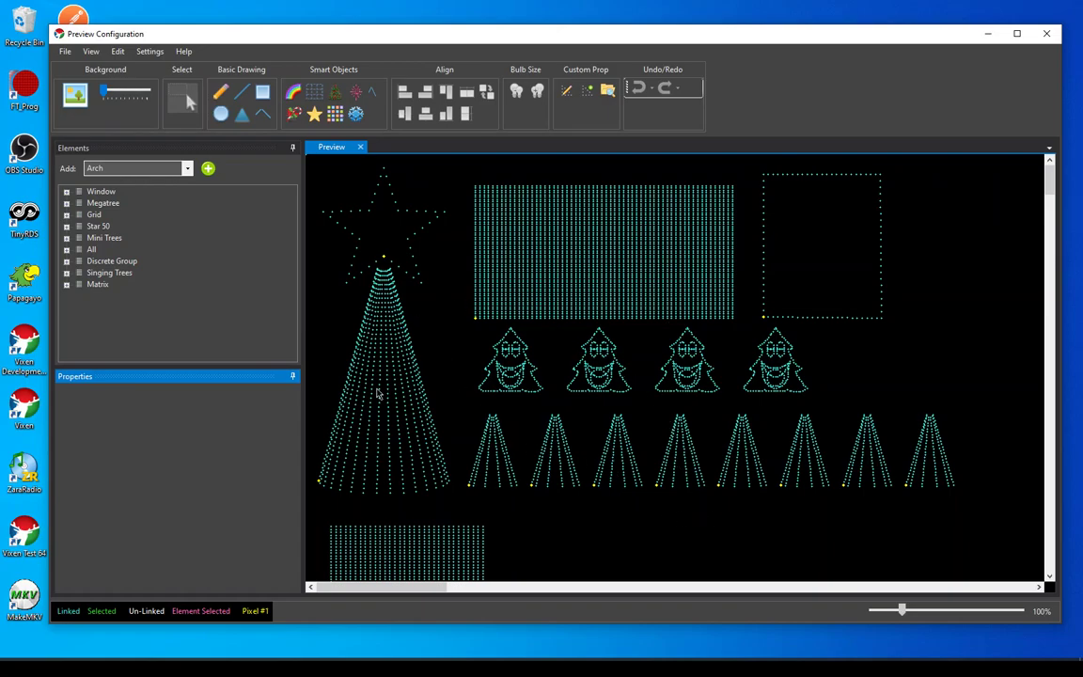
click(1046, 33)
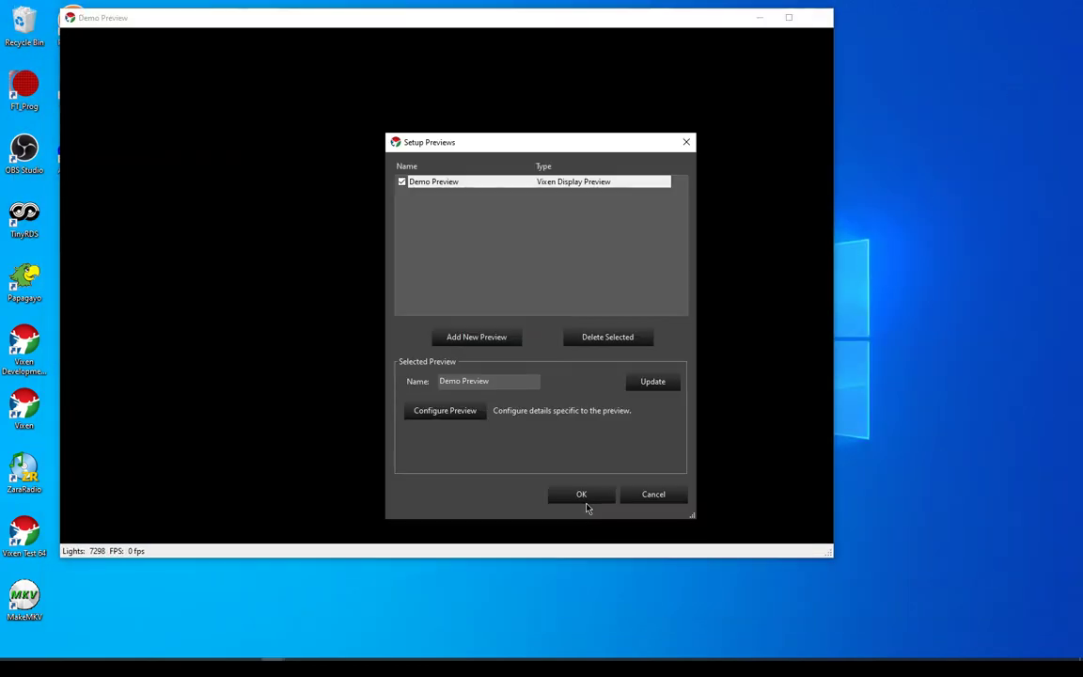
click(586, 502)
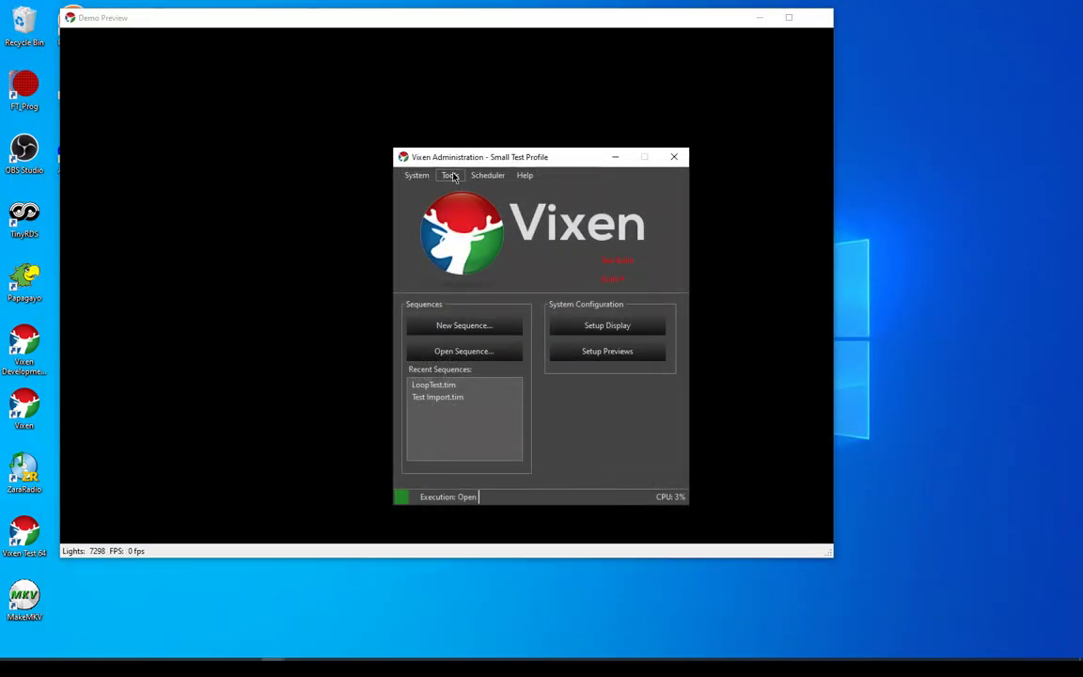
- Start a sequence package import using Popo.vpkg from Documents\Vixen 3 Popo\Export
click(452, 177)
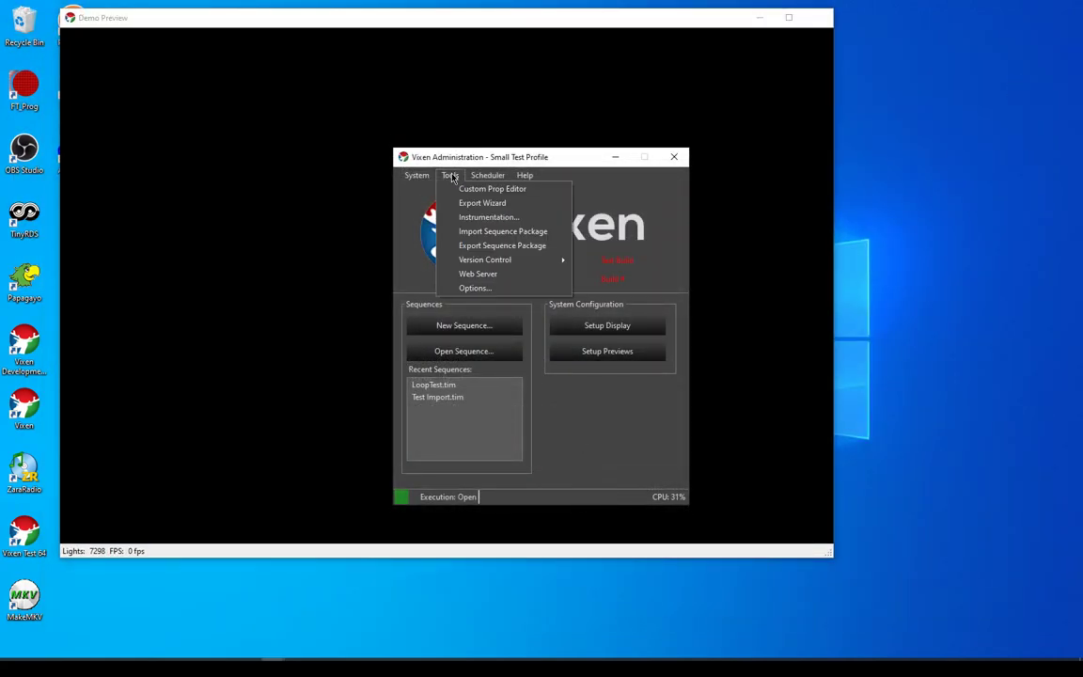
click(486, 232)
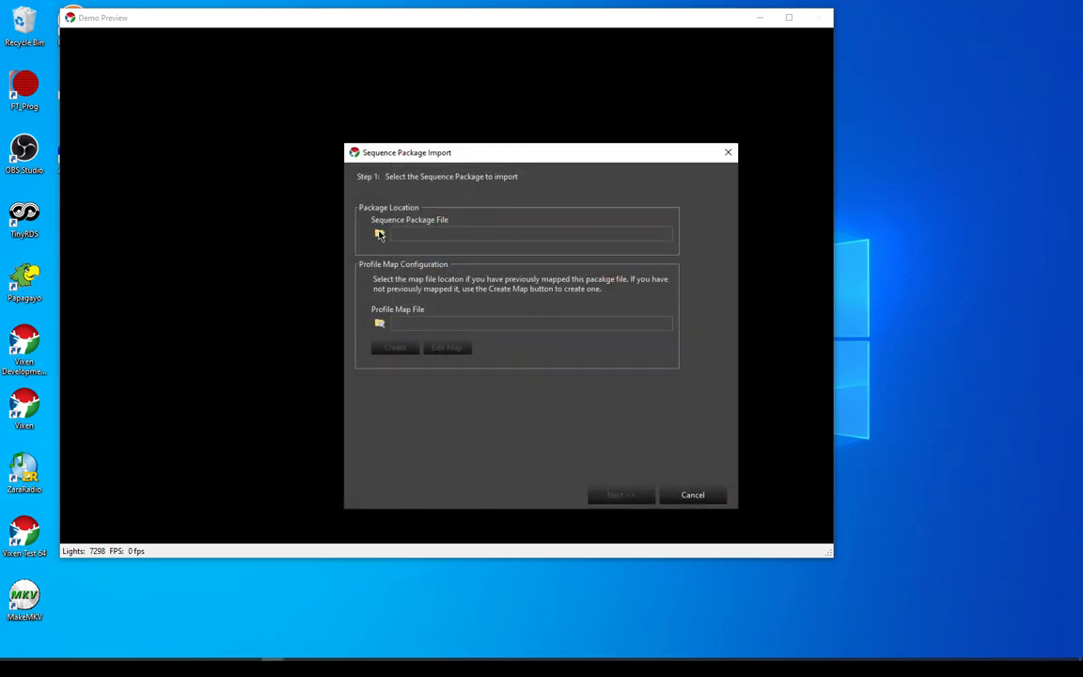
click(380, 236)
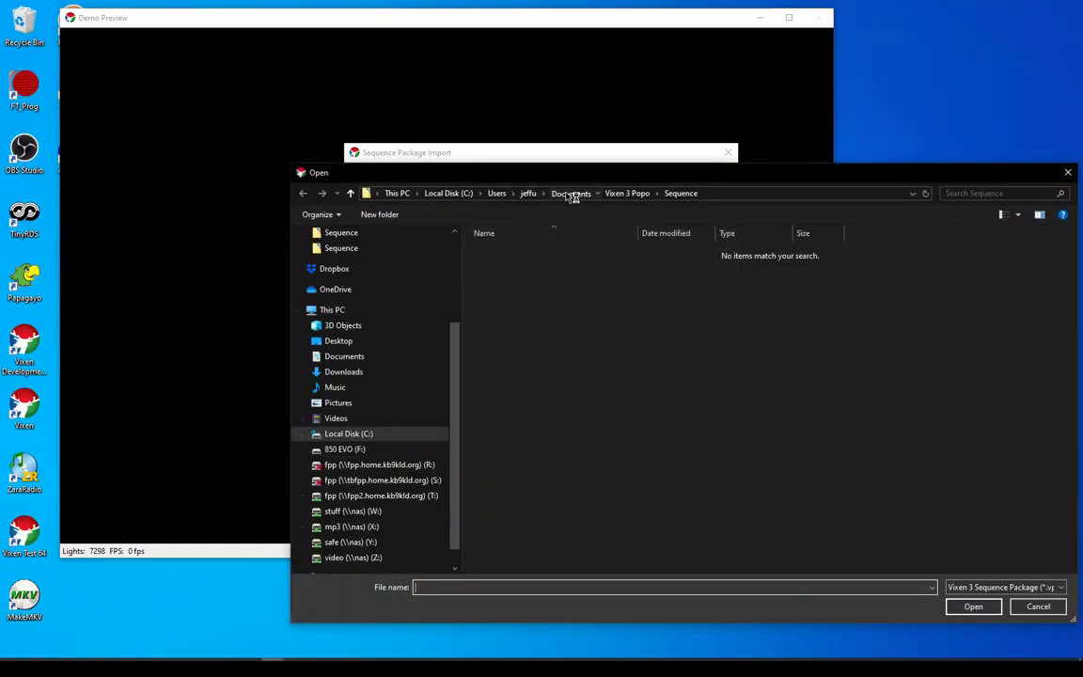
click(570, 193)
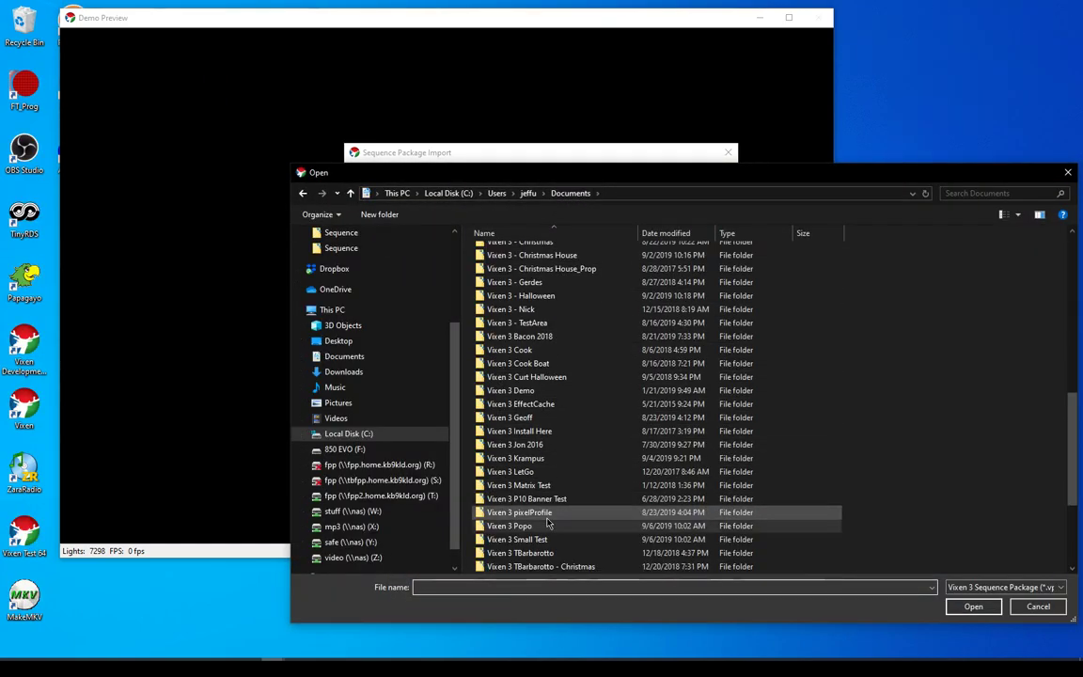
scroll(548, 523, down, 3)
double_click(495, 404)
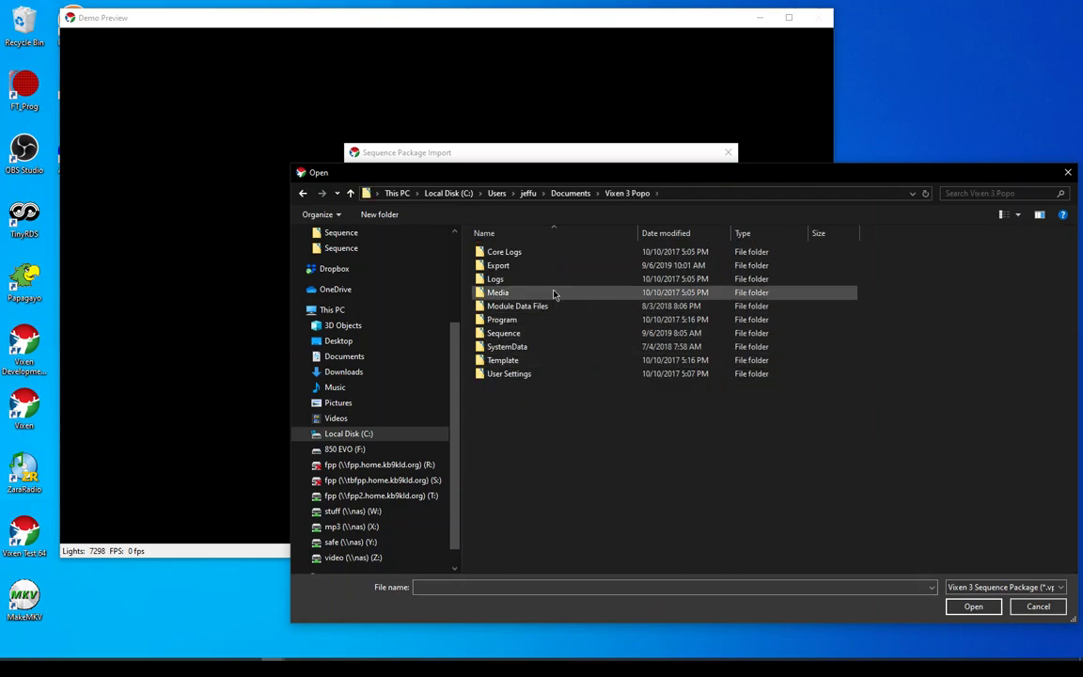
double_click(560, 265)
click(532, 252)
click(968, 608)
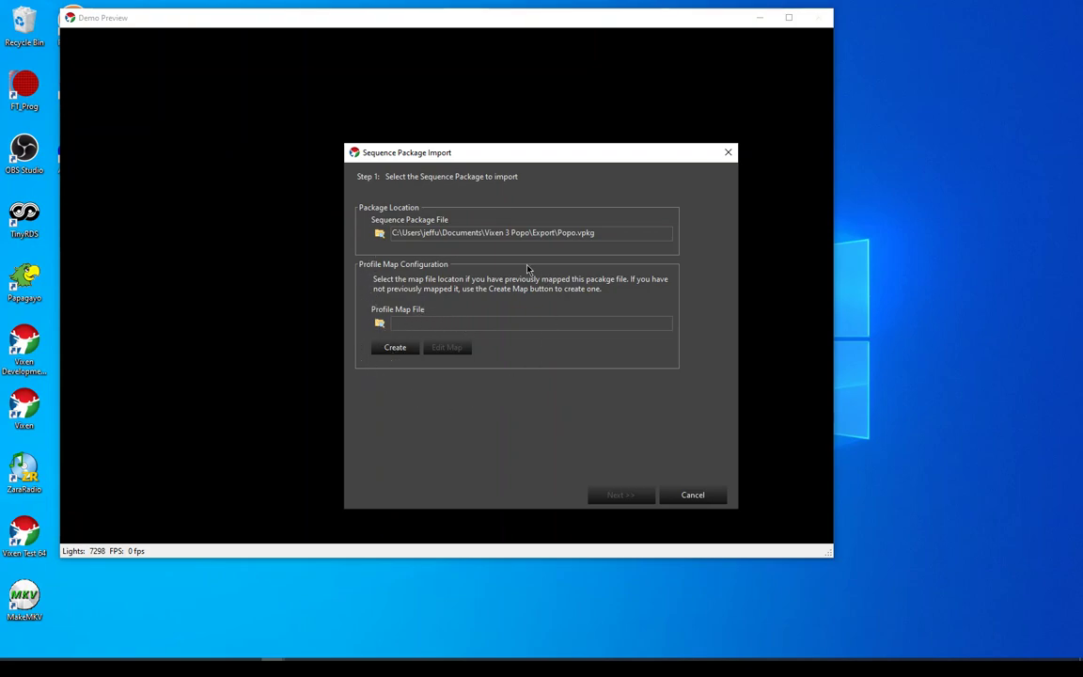
- Create a new element map and map Grid and Megatree to this profile's matching elements
click(391, 348)
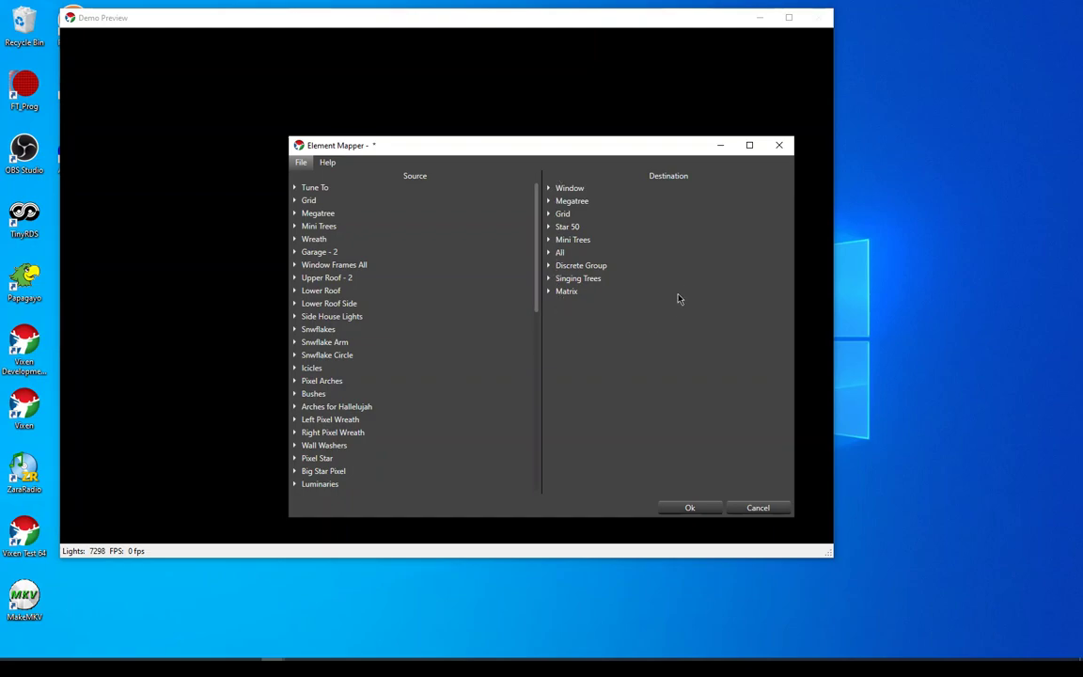
click(295, 215)
click(294, 214)
drag(567, 216, 411, 206)
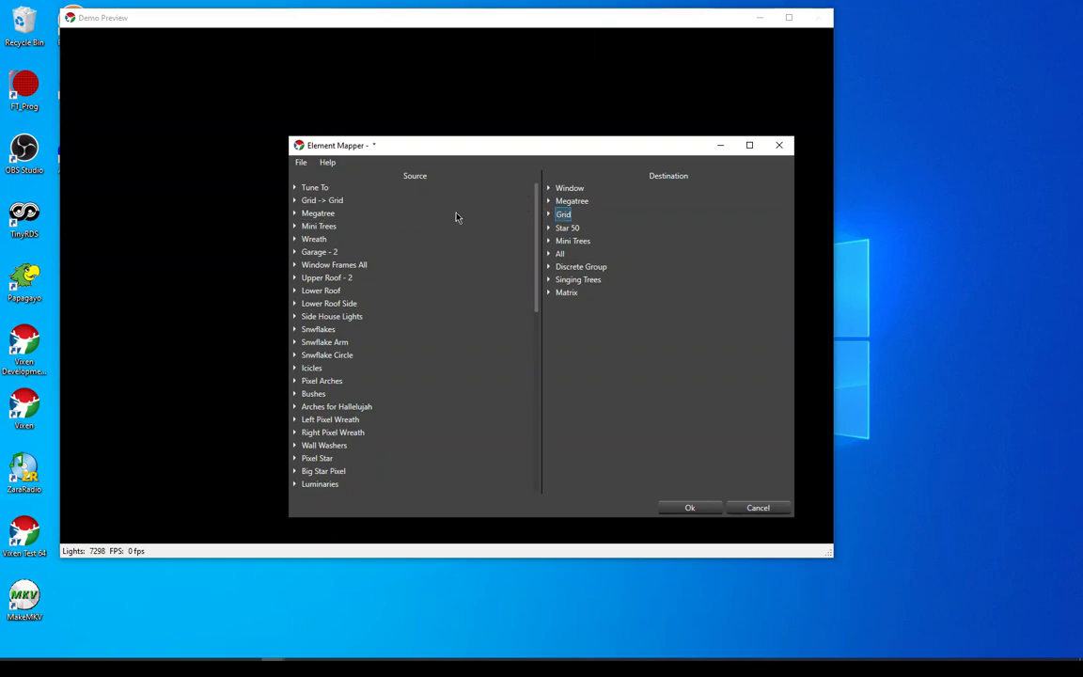
drag(562, 201, 309, 216)
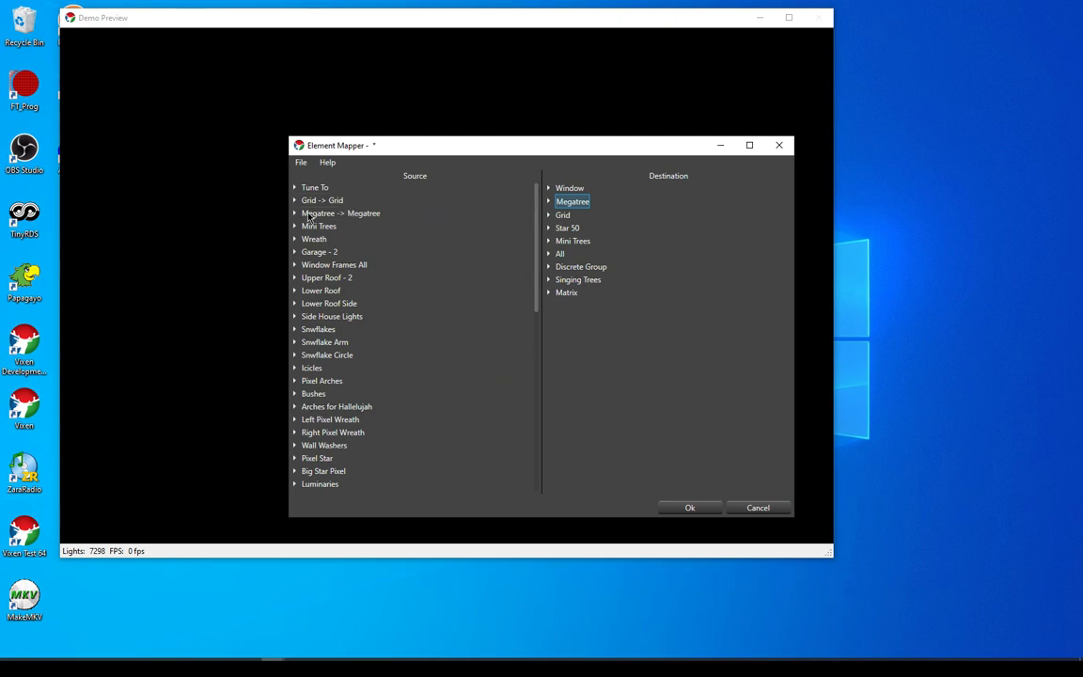
- Map Megatree strands S1–S4 onto destination S1–S4 and confirm the map with Ok
click(294, 215)
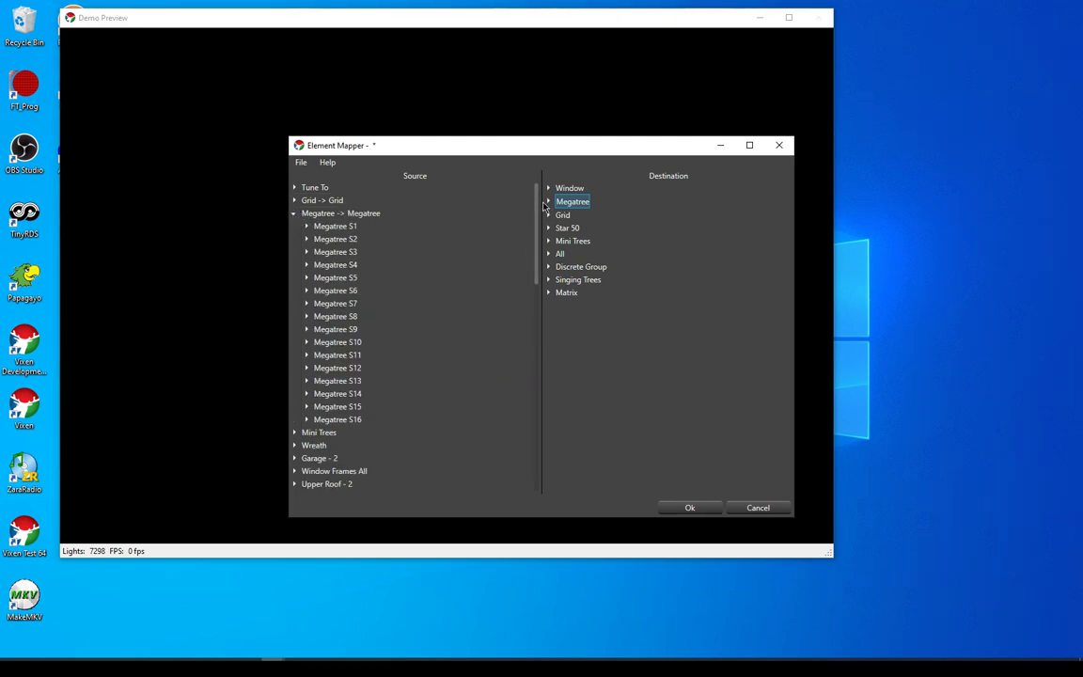
click(548, 201)
drag(588, 214, 470, 227)
drag(543, 233, 479, 240)
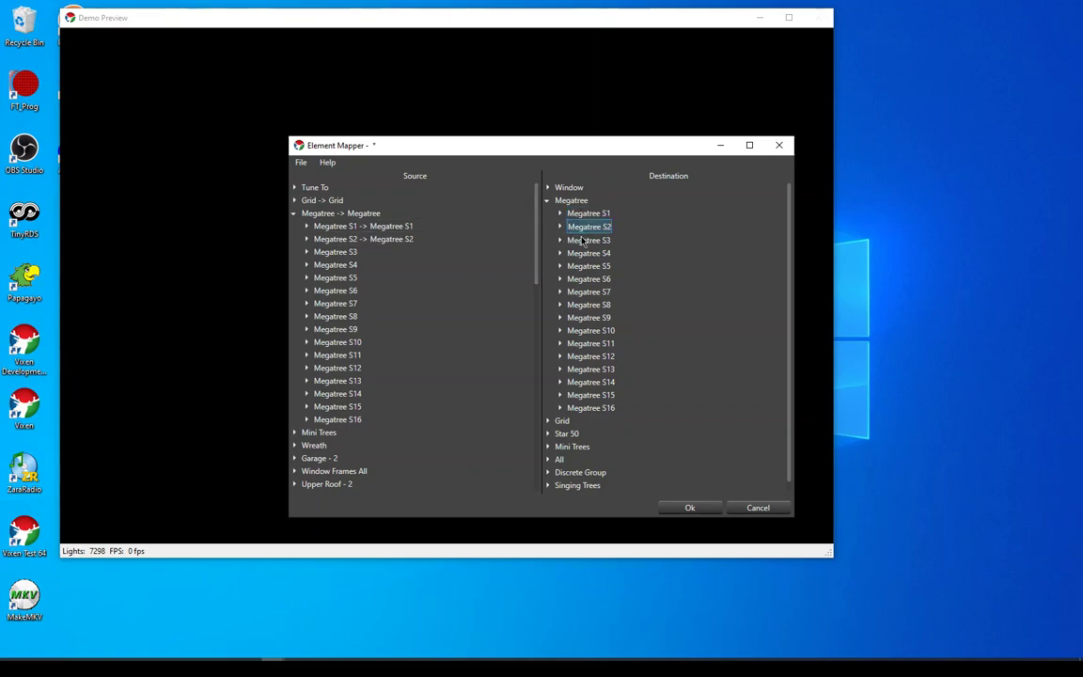
drag(576, 241, 507, 254)
drag(589, 253, 499, 268)
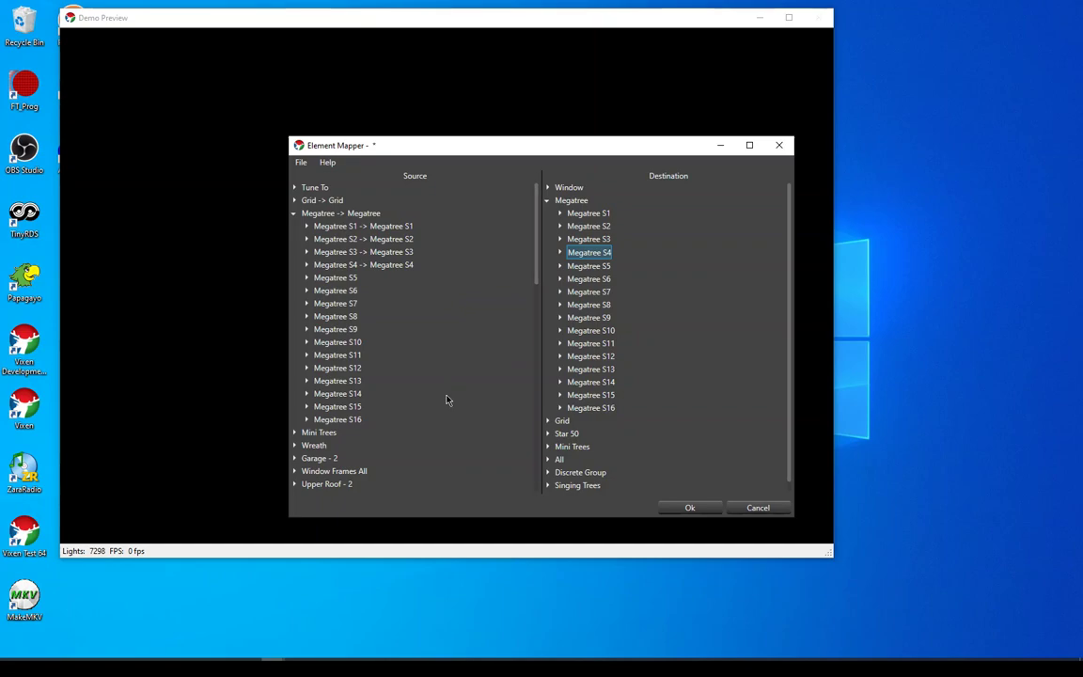
click(691, 507)
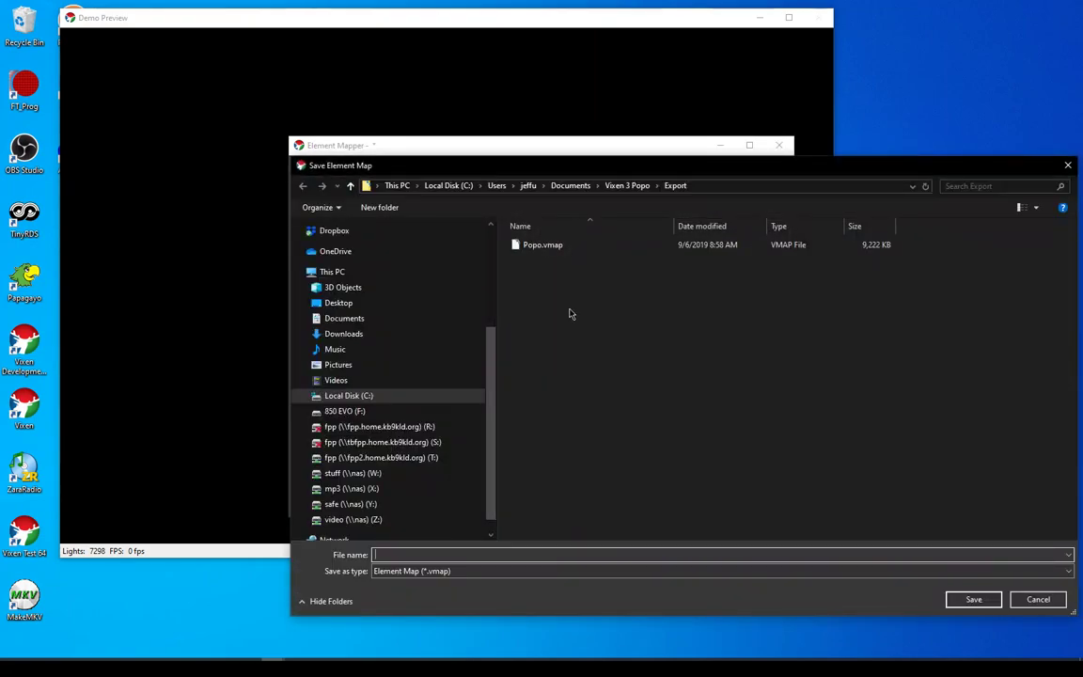
- Save the new element map as Popo2.vmap
text(P)
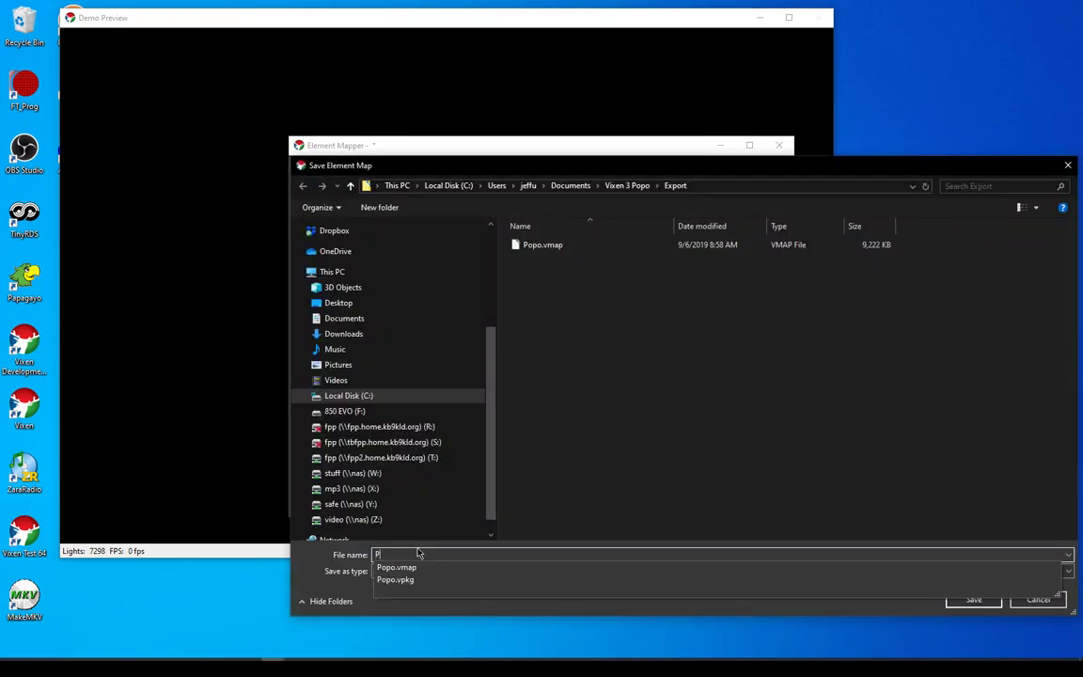
text(opo2)
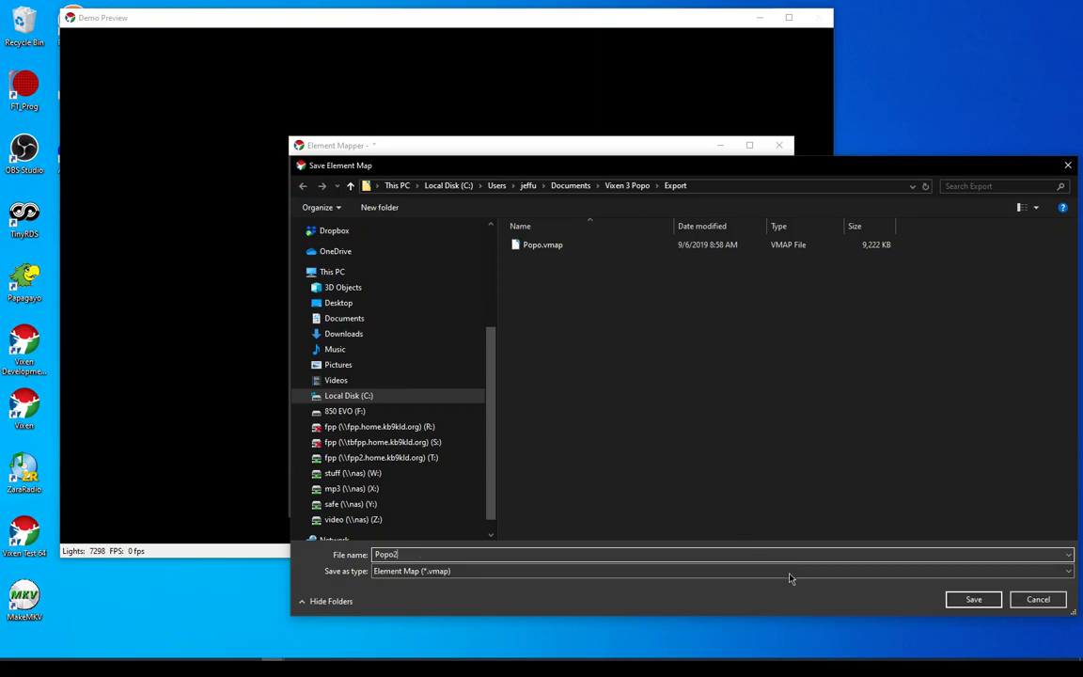
click(974, 600)
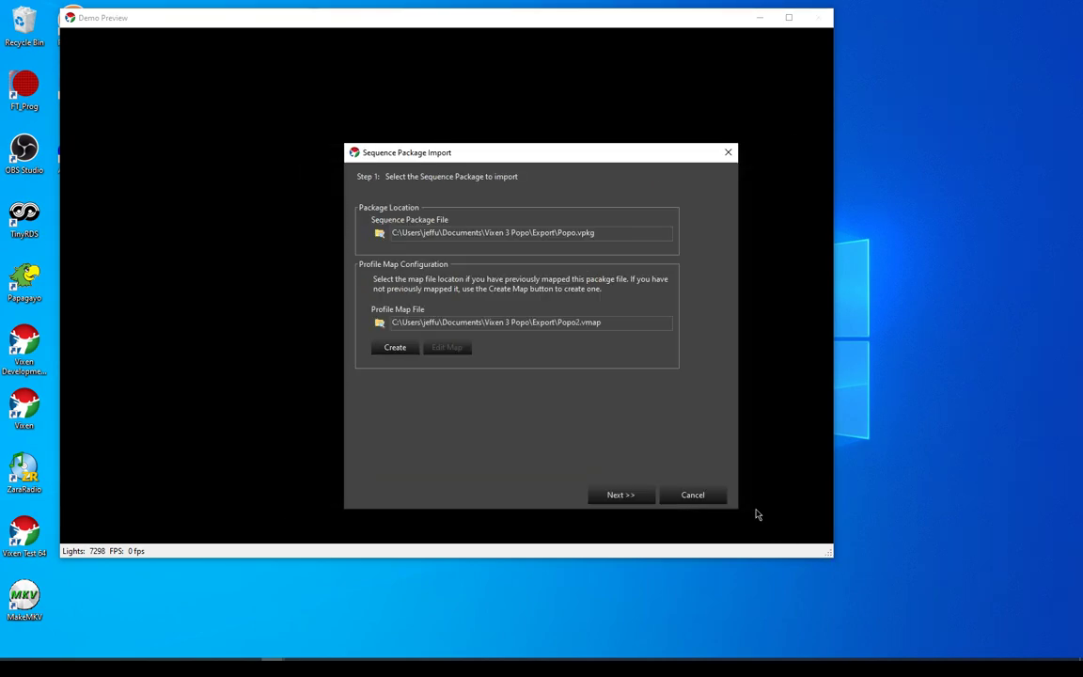
drag(627, 322, 393, 321)
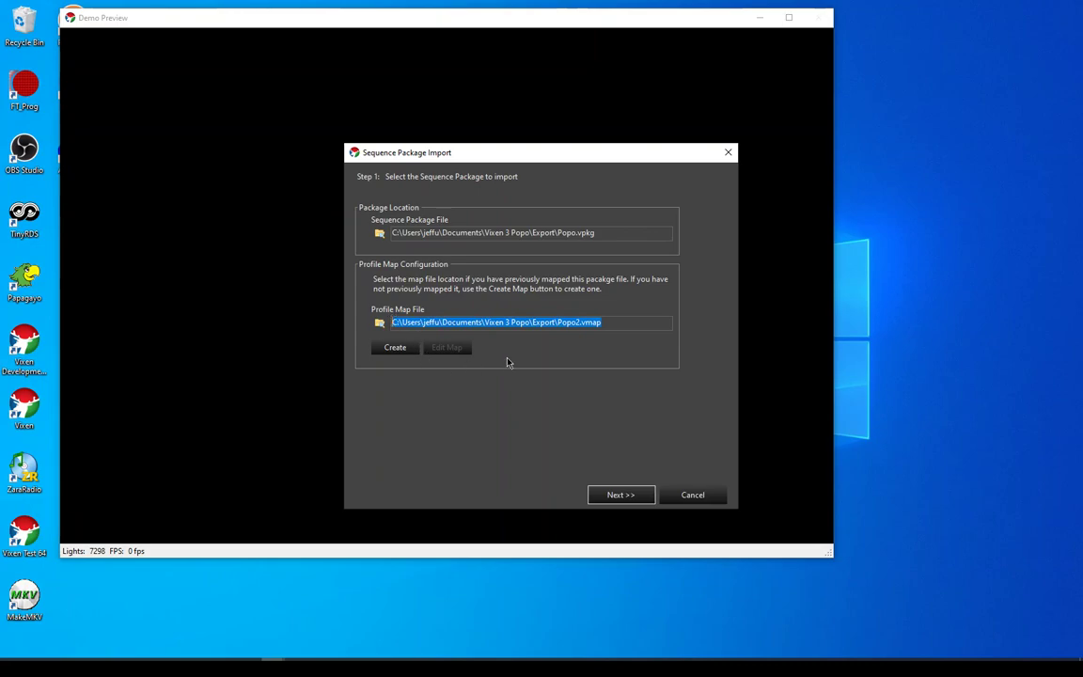
click(623, 322)
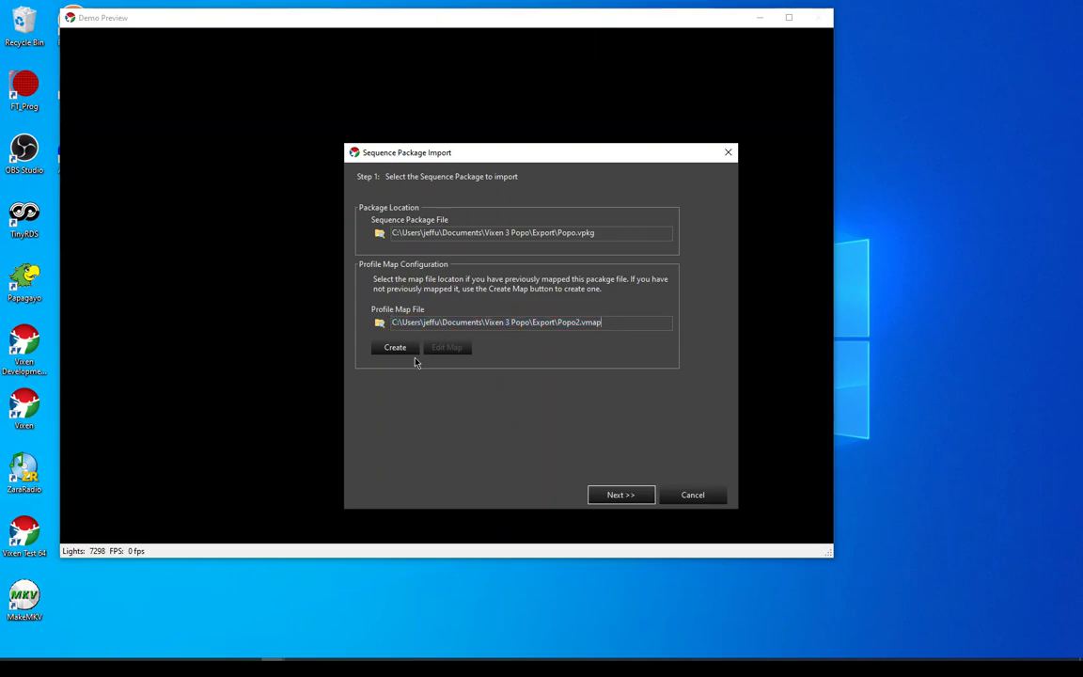
- Choose Popo.vmap as the profile map file and reopen it in the Element Mapper
click(380, 323)
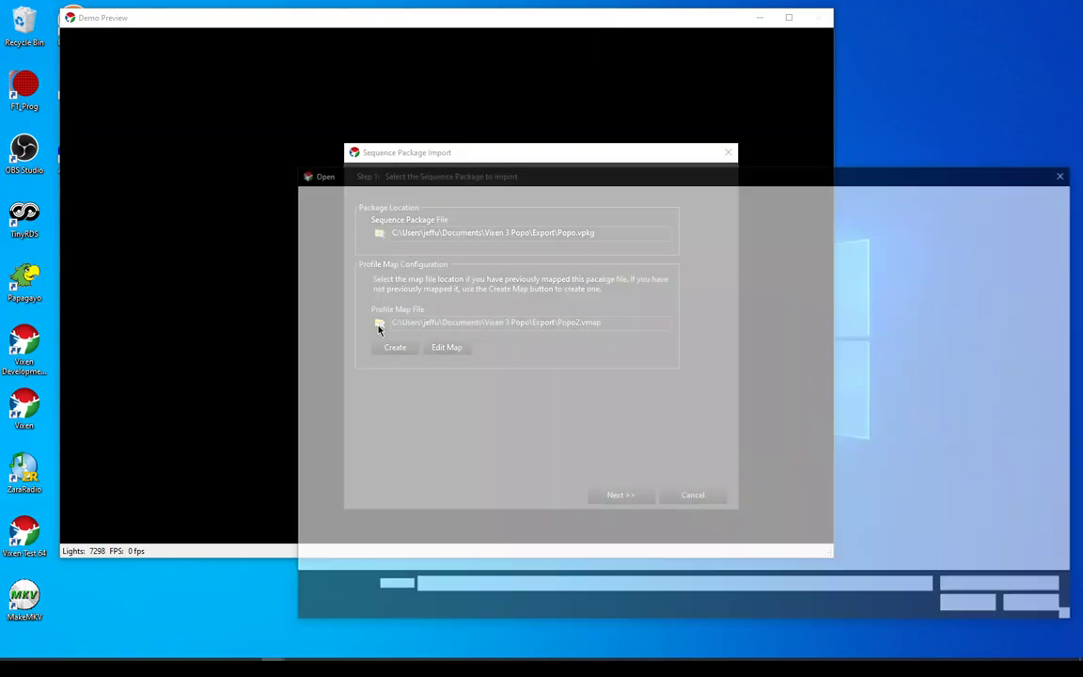
click(505, 252)
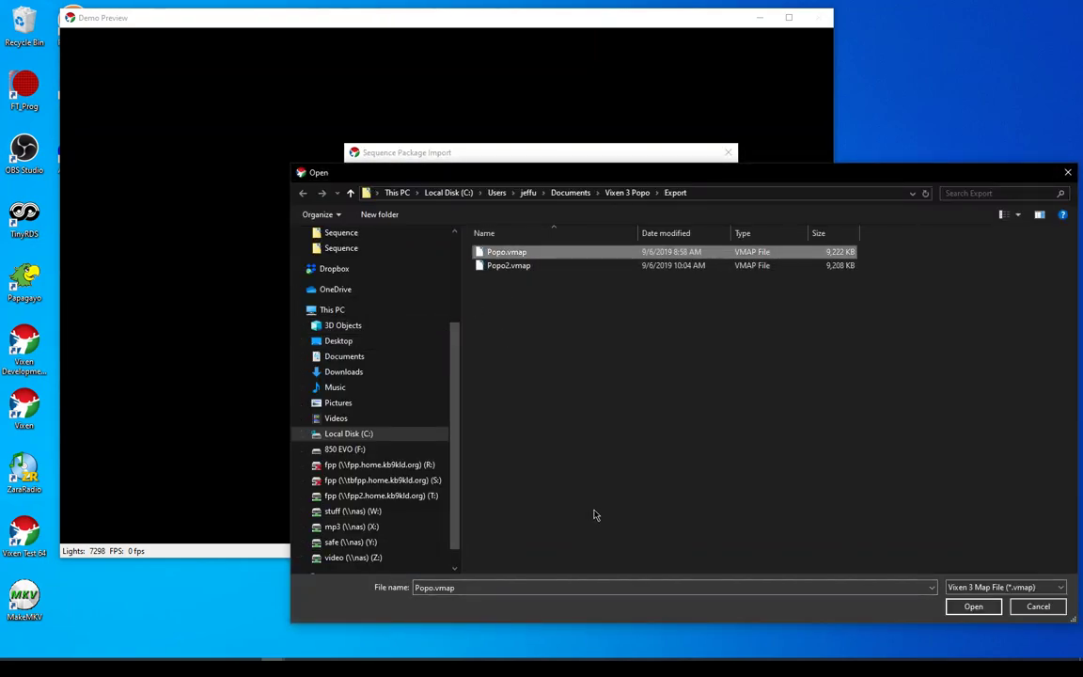
drag(680, 172, 591, 165)
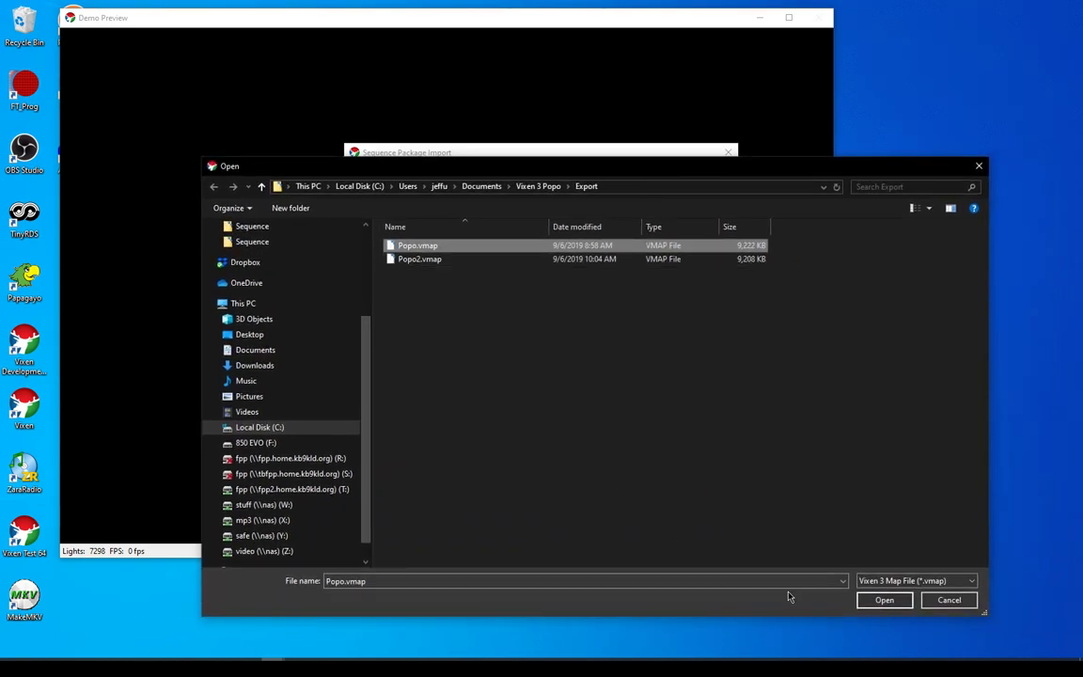
click(883, 602)
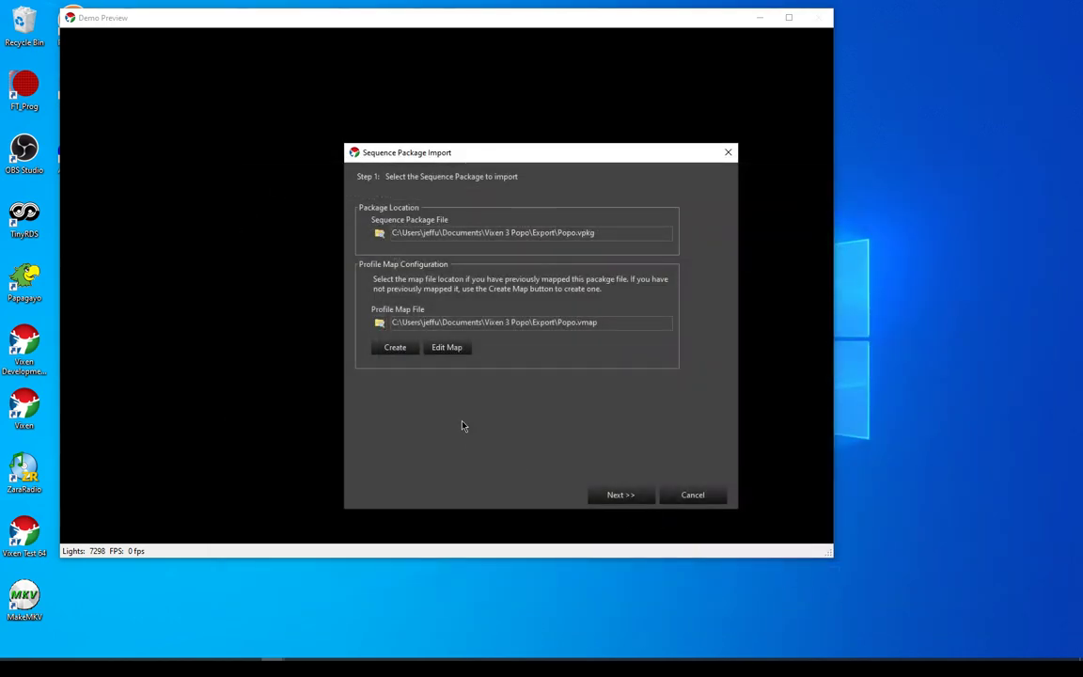
click(447, 347)
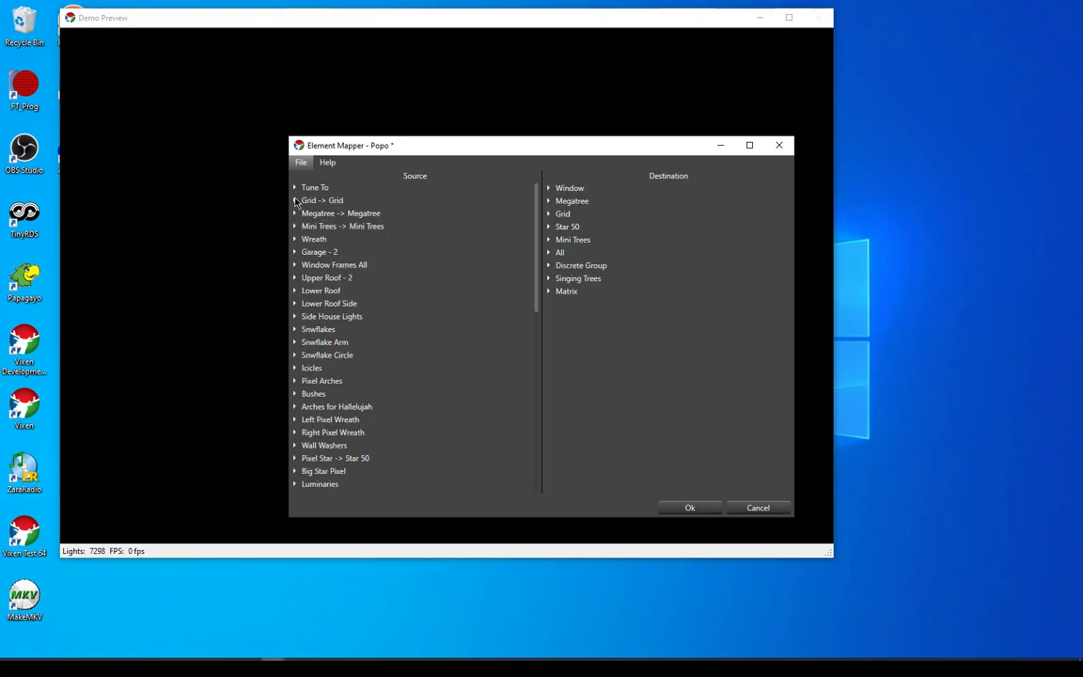
click(294, 213)
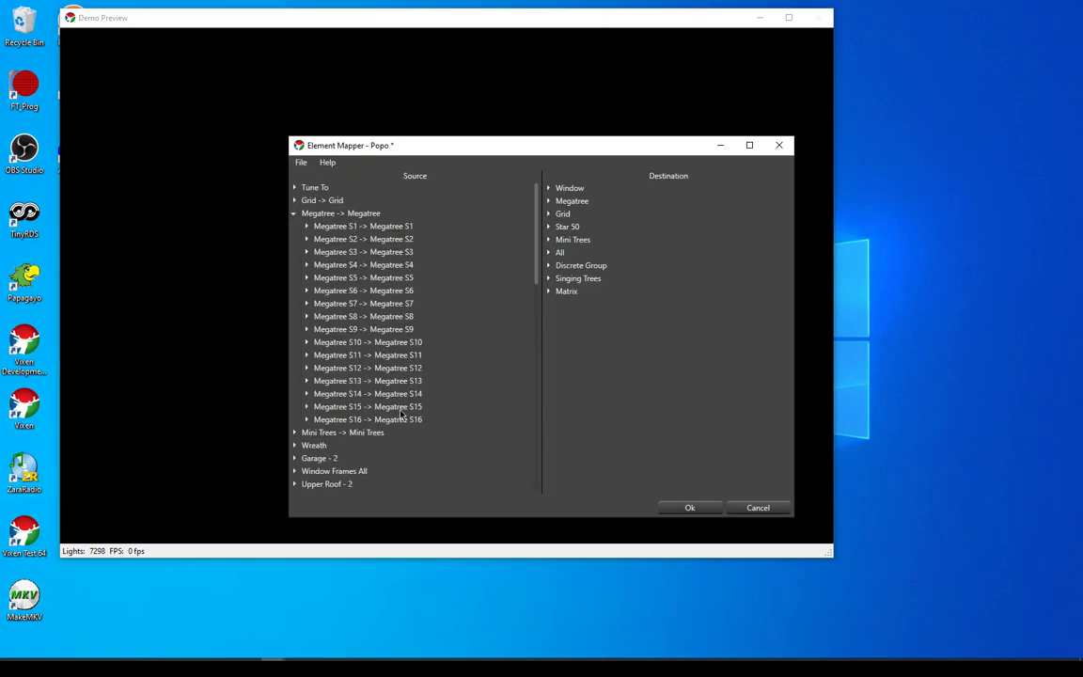
click(294, 433)
scroll(334, 385, down, 2)
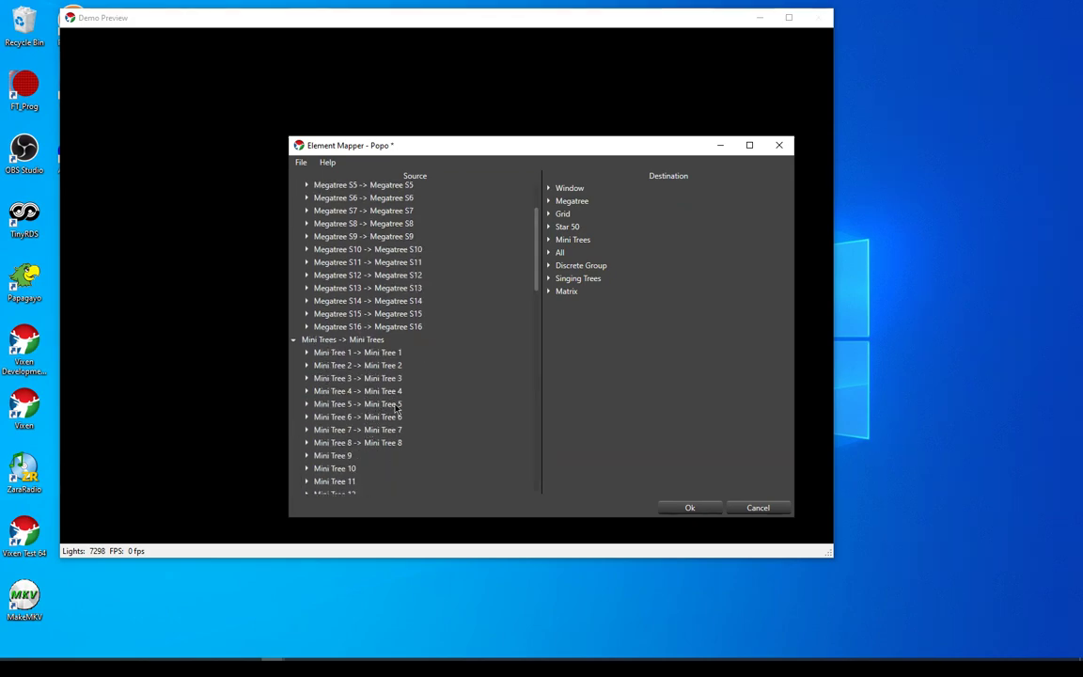
scroll(467, 226, up, 3)
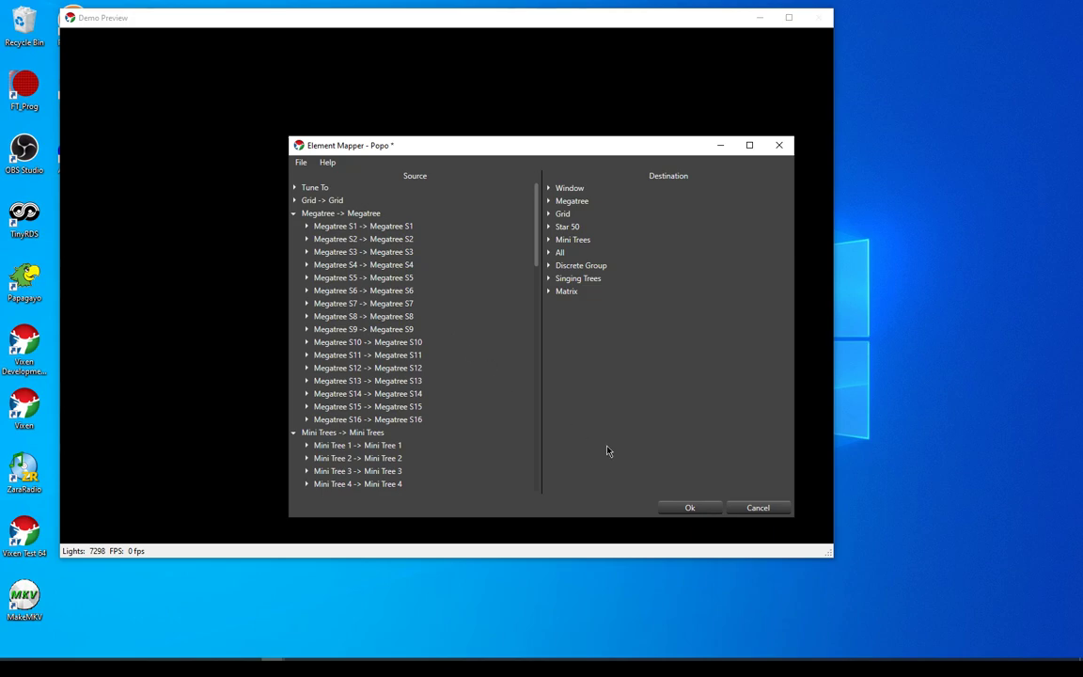
click(688, 509)
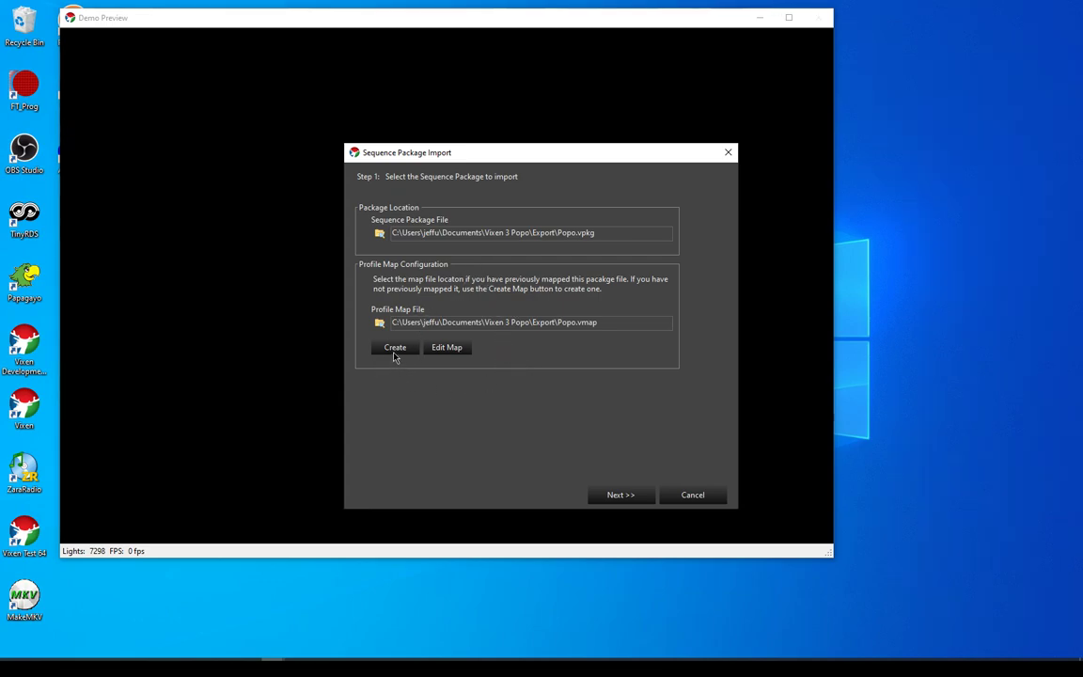
- Uncheck Wish Liszt, run the import of Don't Stop the Santa Man, and finish the wizard
click(632, 498)
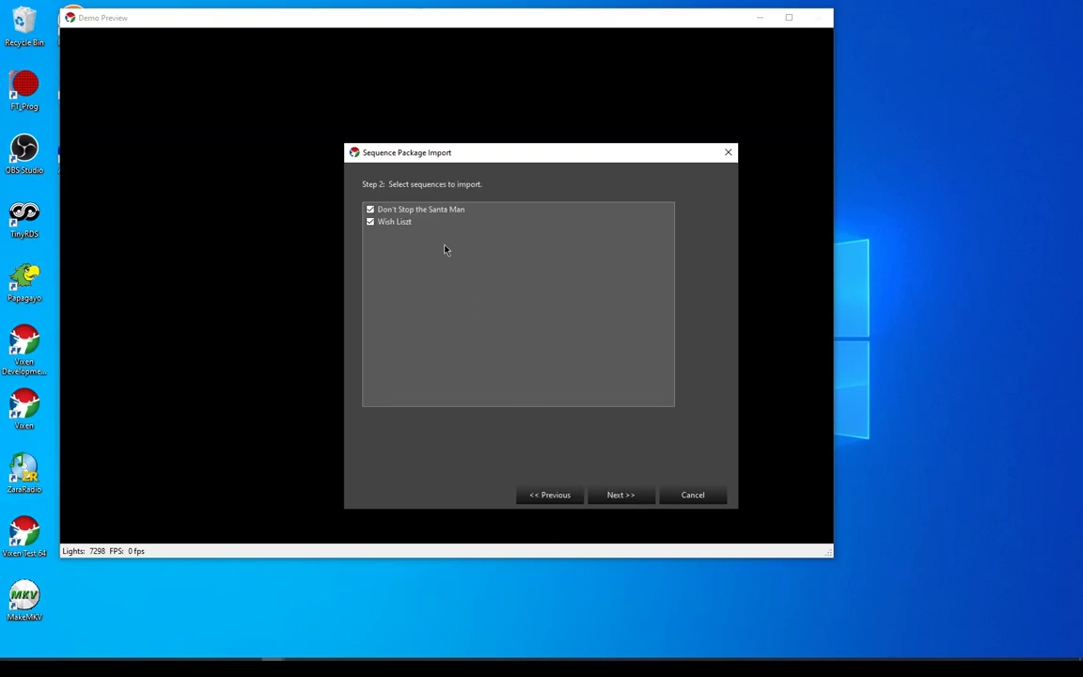
click(372, 224)
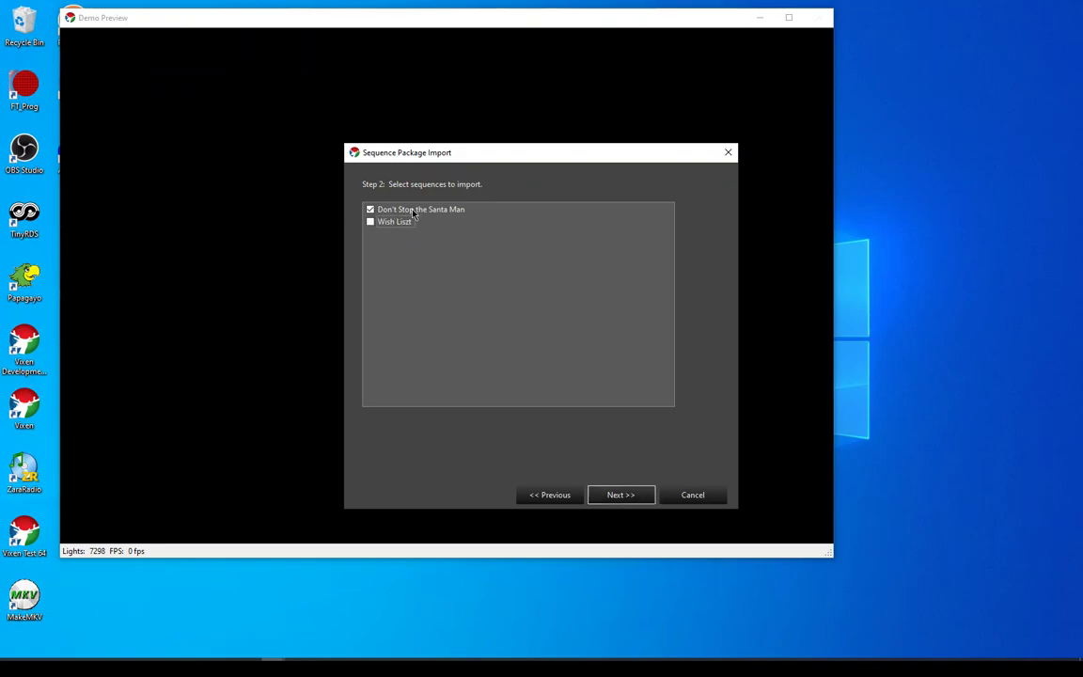
click(617, 500)
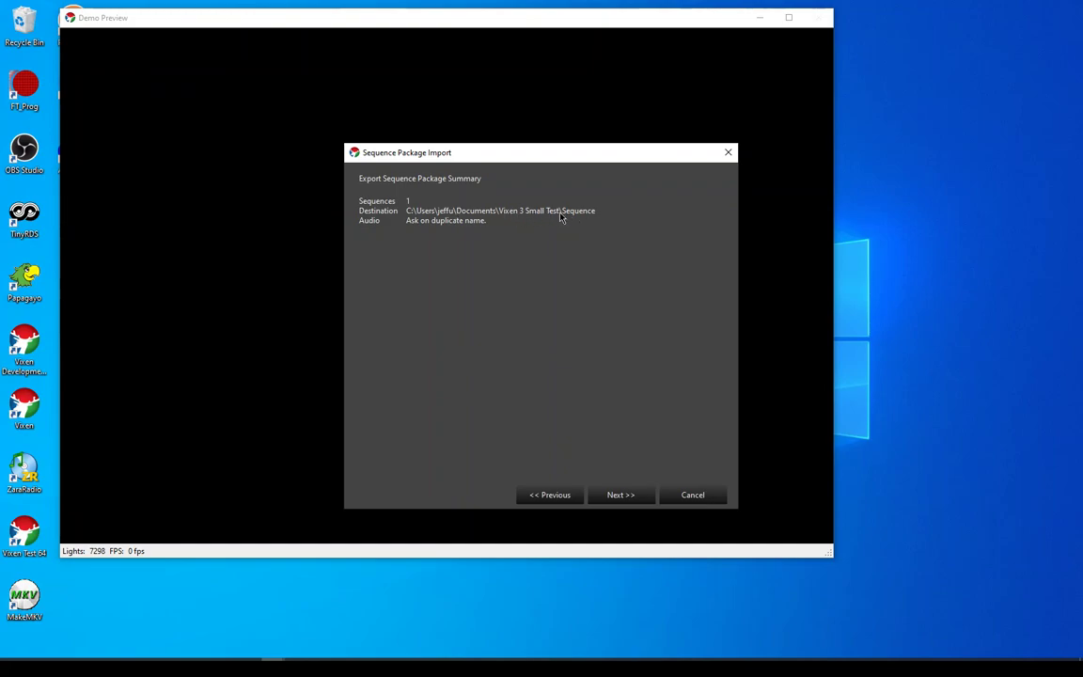
click(624, 496)
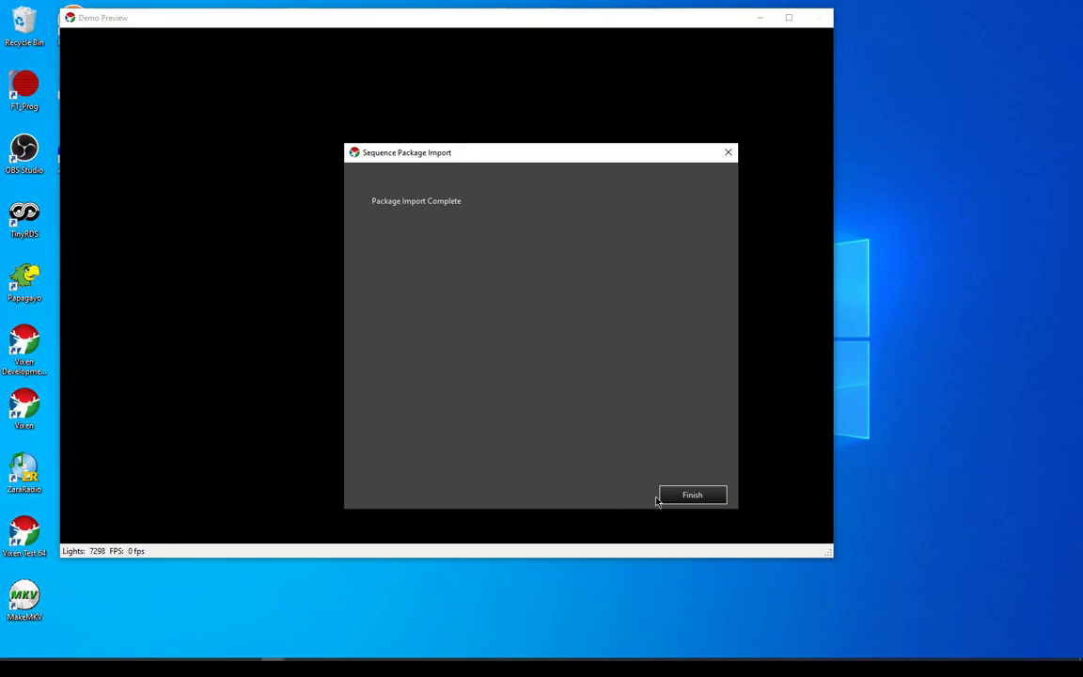
click(693, 497)
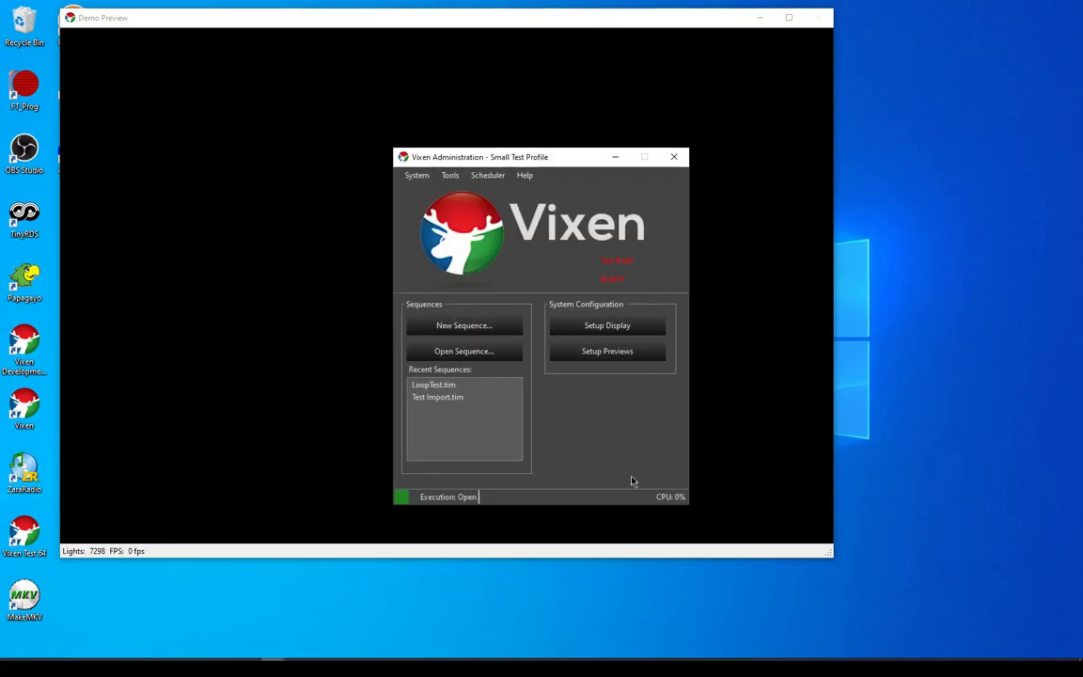
- Open Don't Stop the Santa Man.tim in the Timed Sequence Editor
click(483, 352)
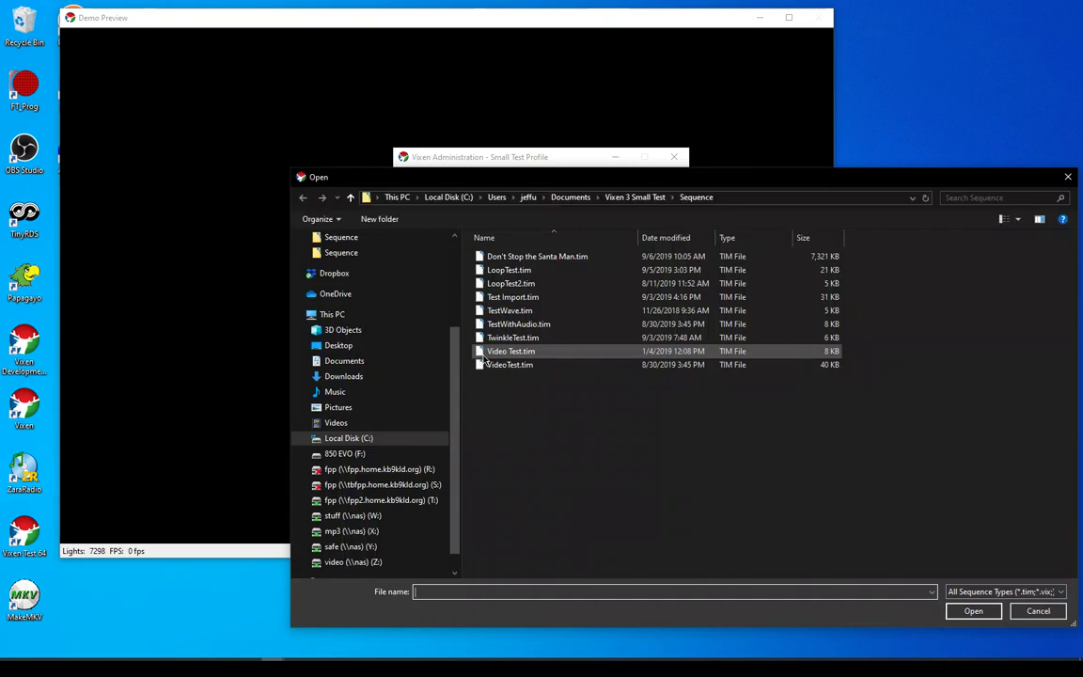
click(531, 255)
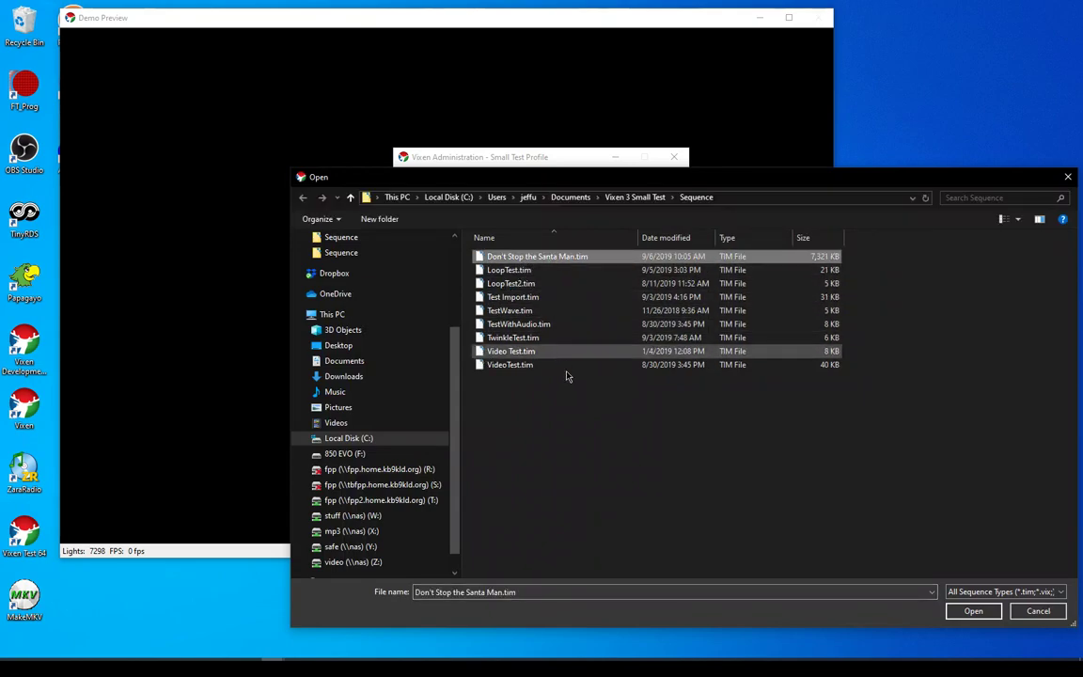
click(973, 610)
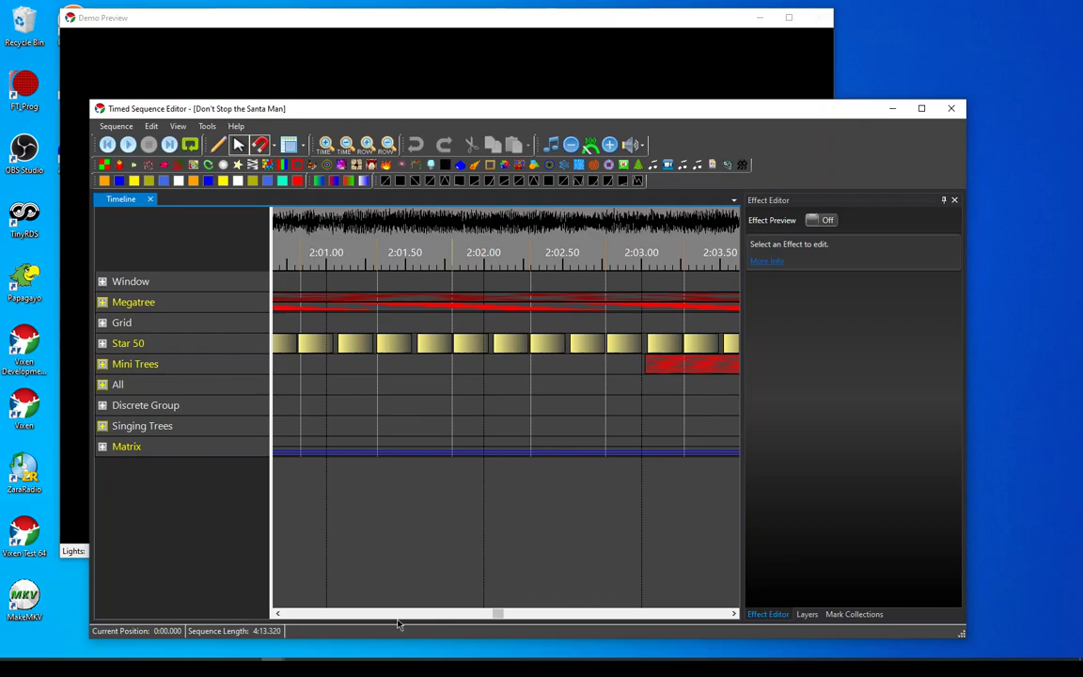
- Scroll the timeline left until about 1:51.50 sits at the left edge, showing the Megatree effect start
scroll(415, 536, left, 5)
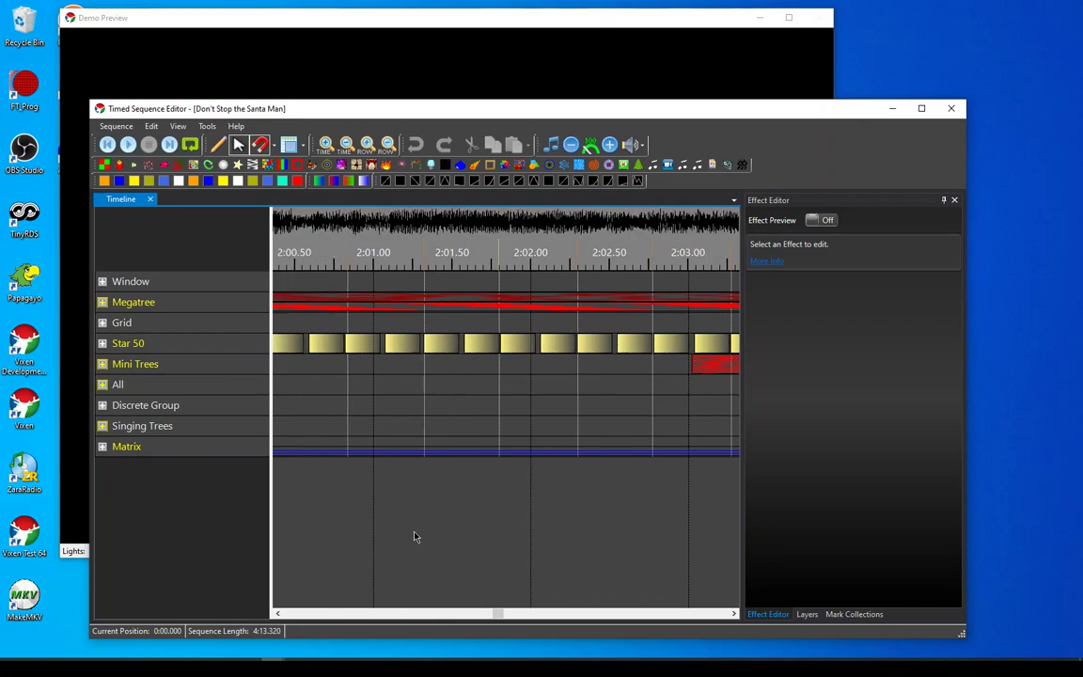
scroll(414, 536, left, 5)
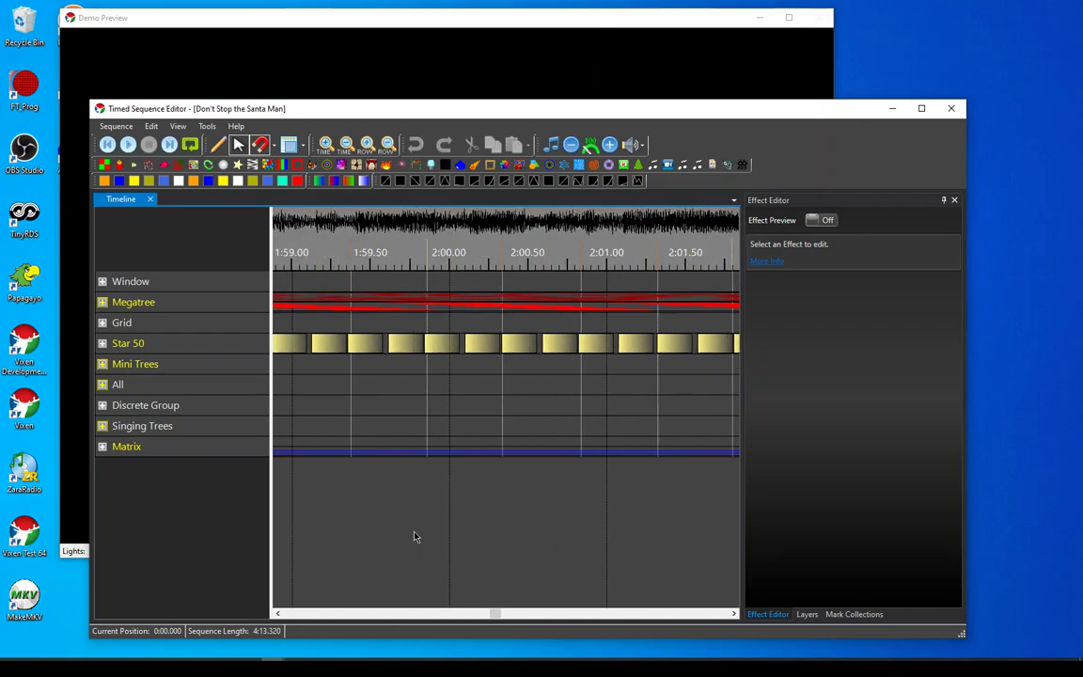
scroll(415, 536, left, 3)
scroll(415, 536, left, 18)
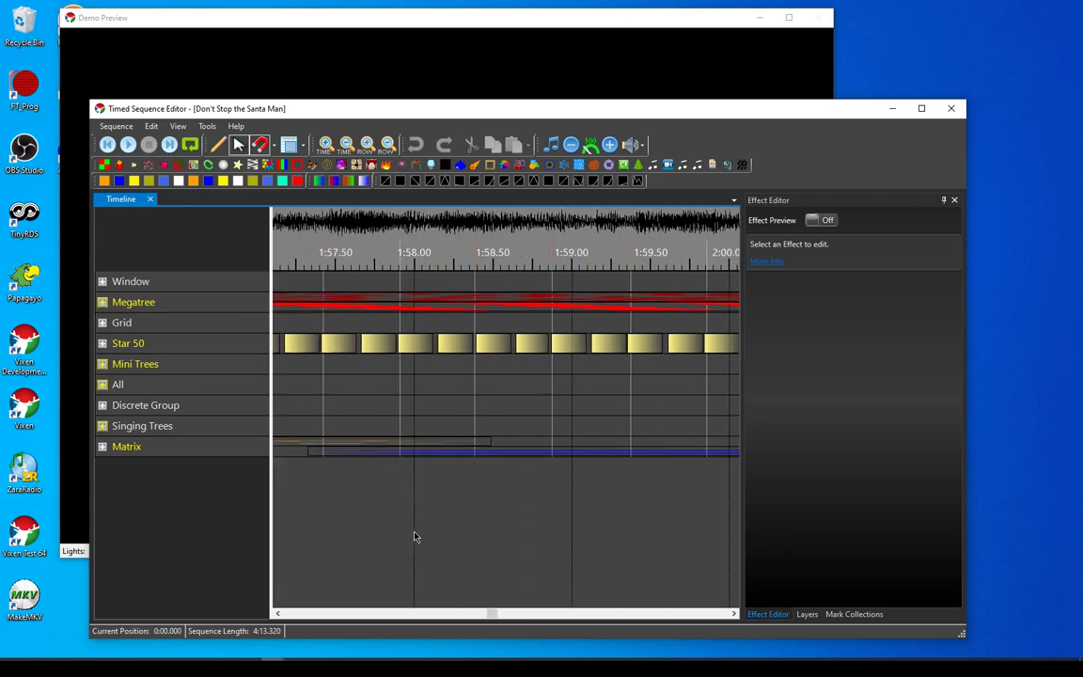
scroll(414, 537, left, 20)
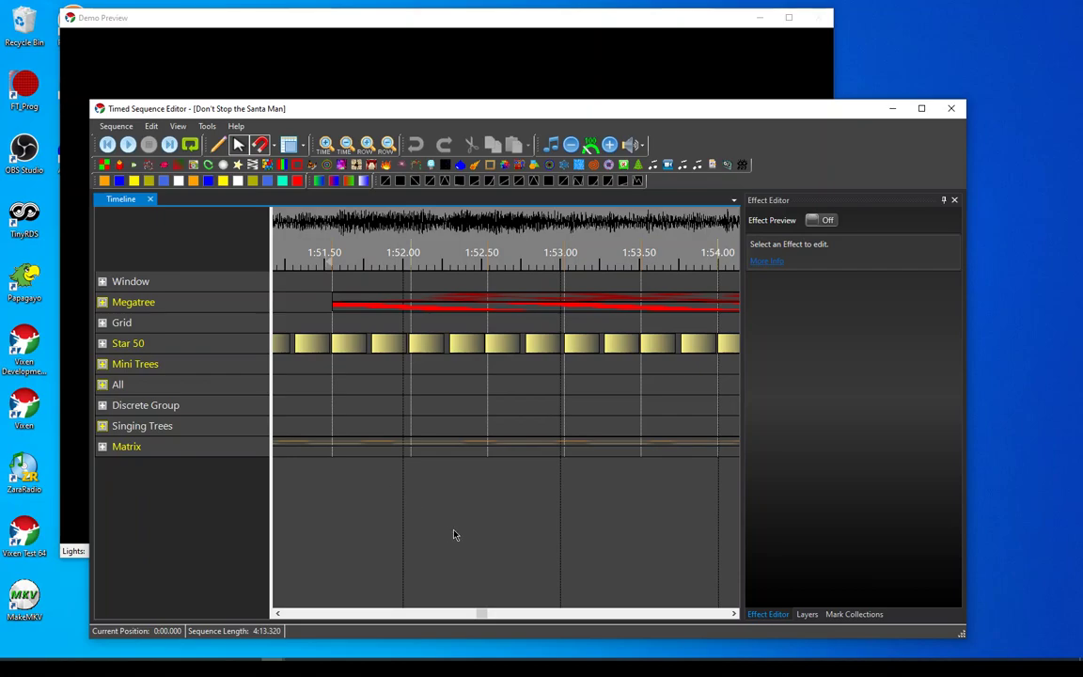
- Show the sequence's Layers and Mark Collections, then start playback from the timeline near 1:52
click(806, 614)
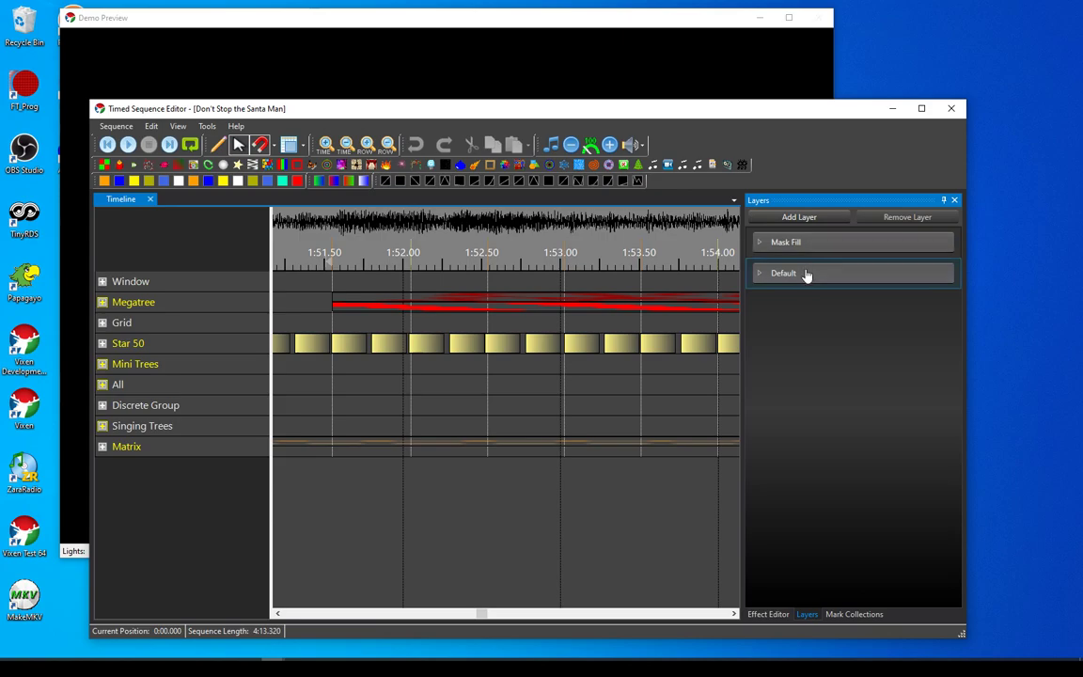
click(854, 614)
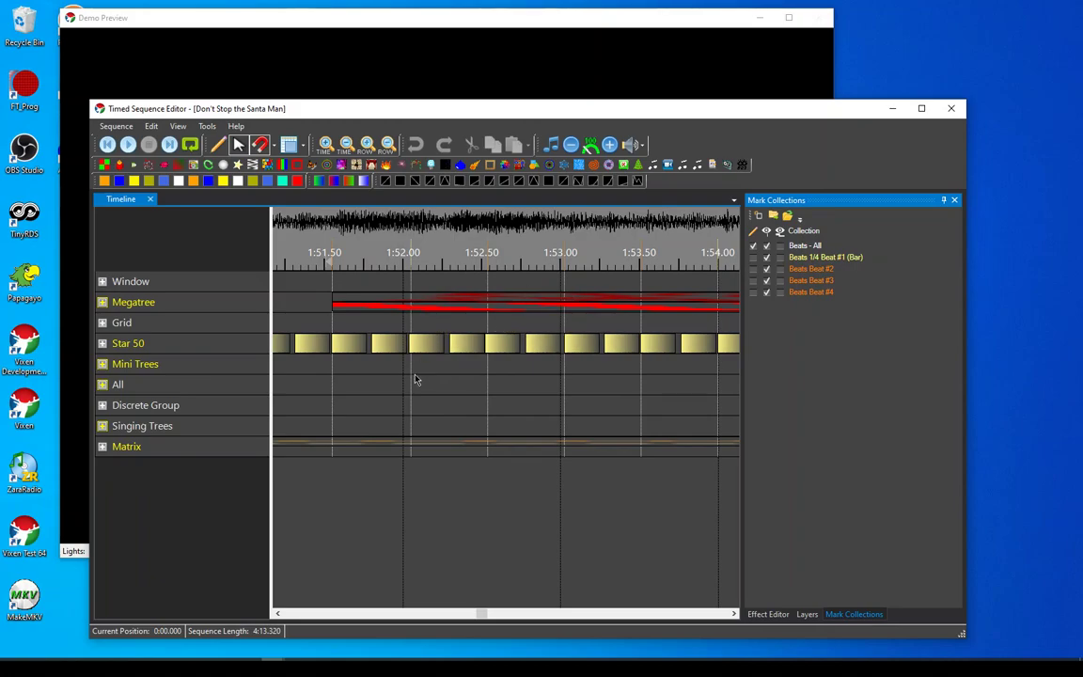
click(530, 389)
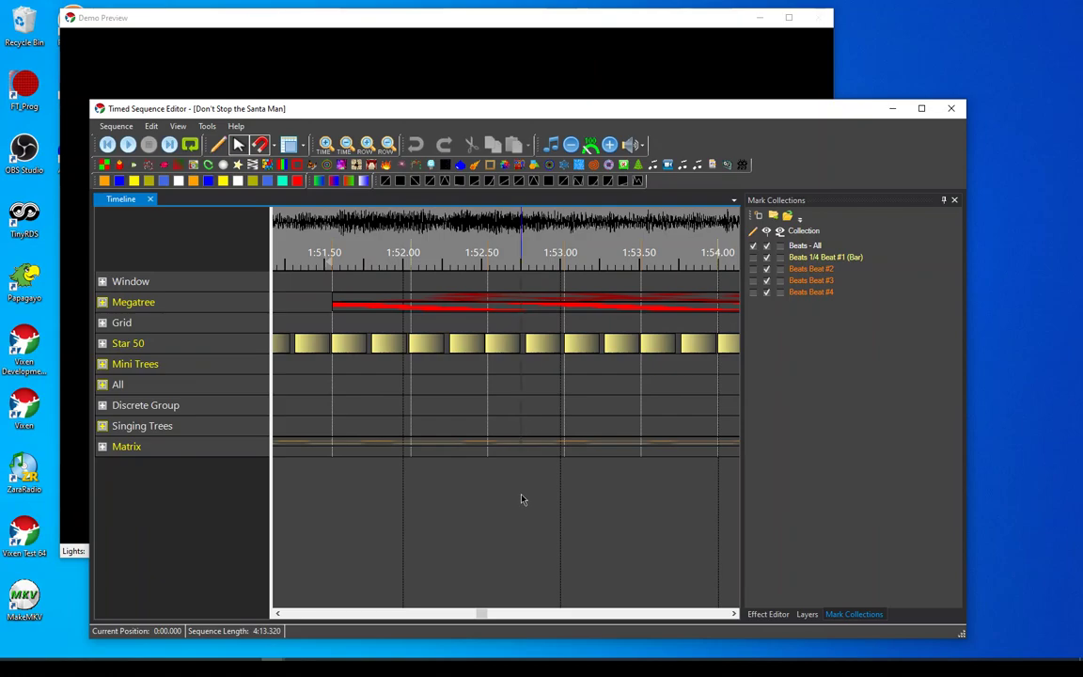
key(space)
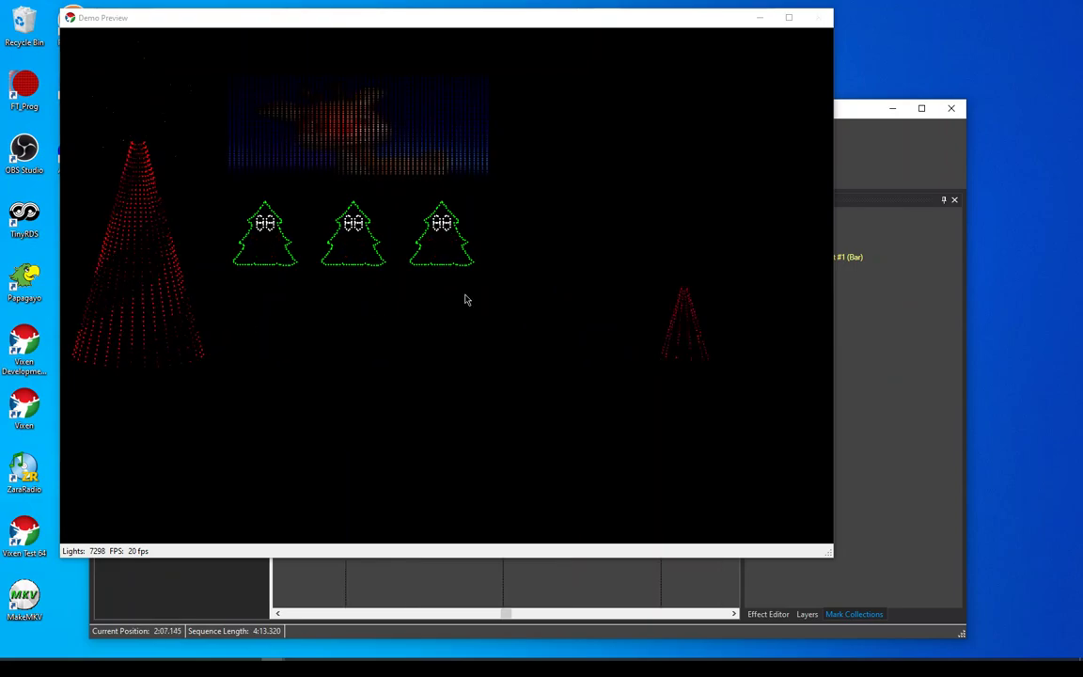
- Stop playback after about 2:07 and return to the Timed Sequence Editor
key(alt+Tab)
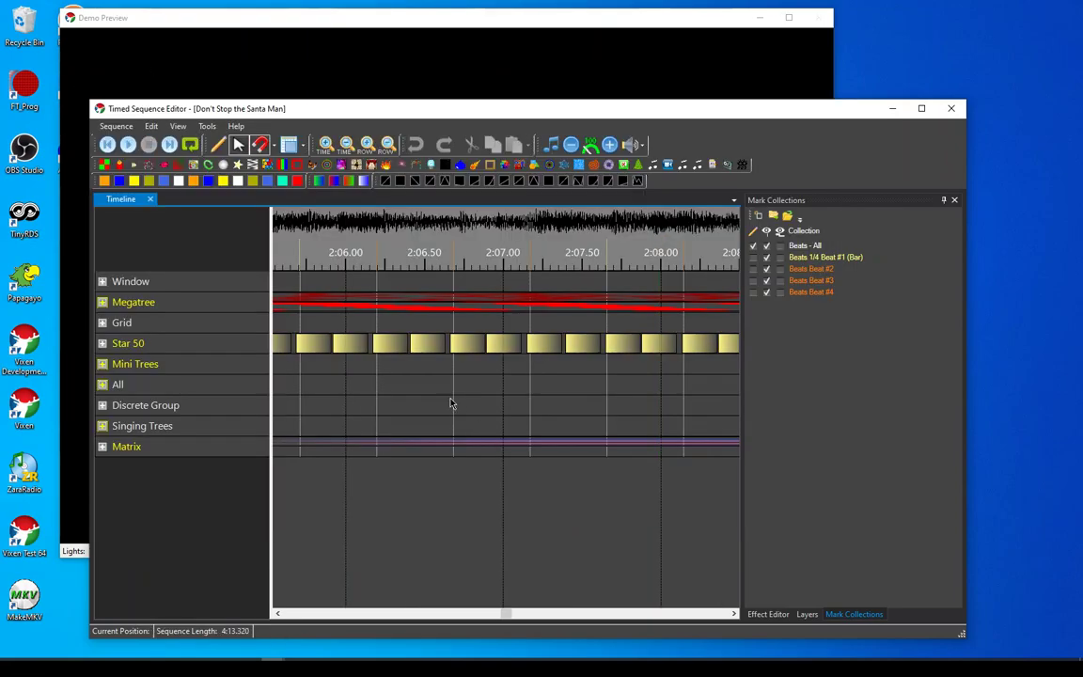